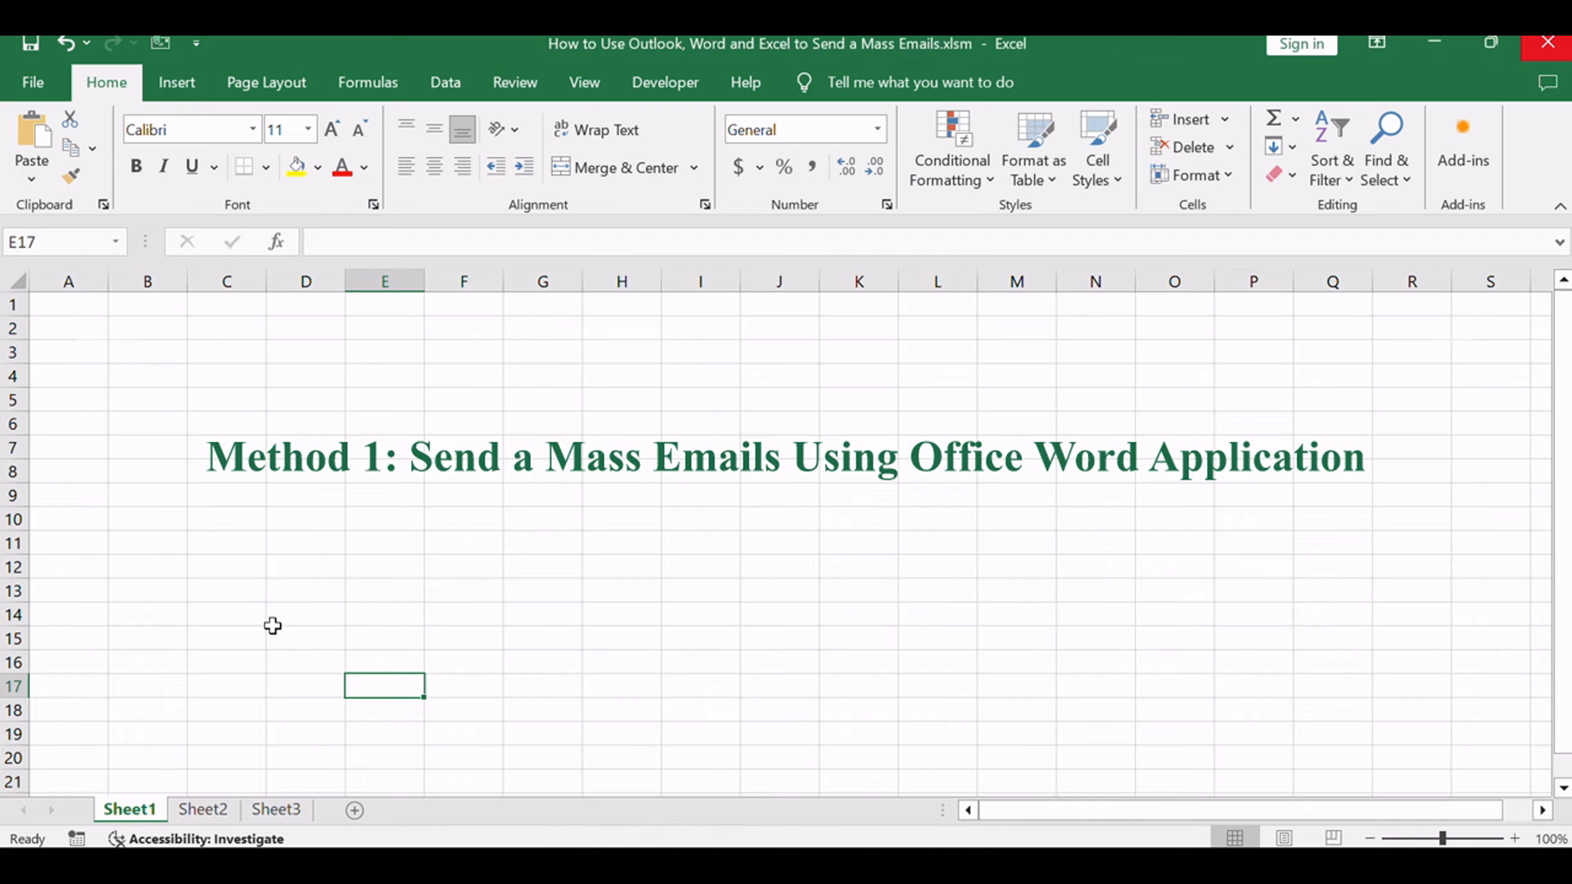
Open Sheet2 and review the Method 1 instructions on sending mass emails with Word
{"action": "left_click", "coordinate": [209, 815]}
{"action": "left_click", "coordinate": [1098, 516]}
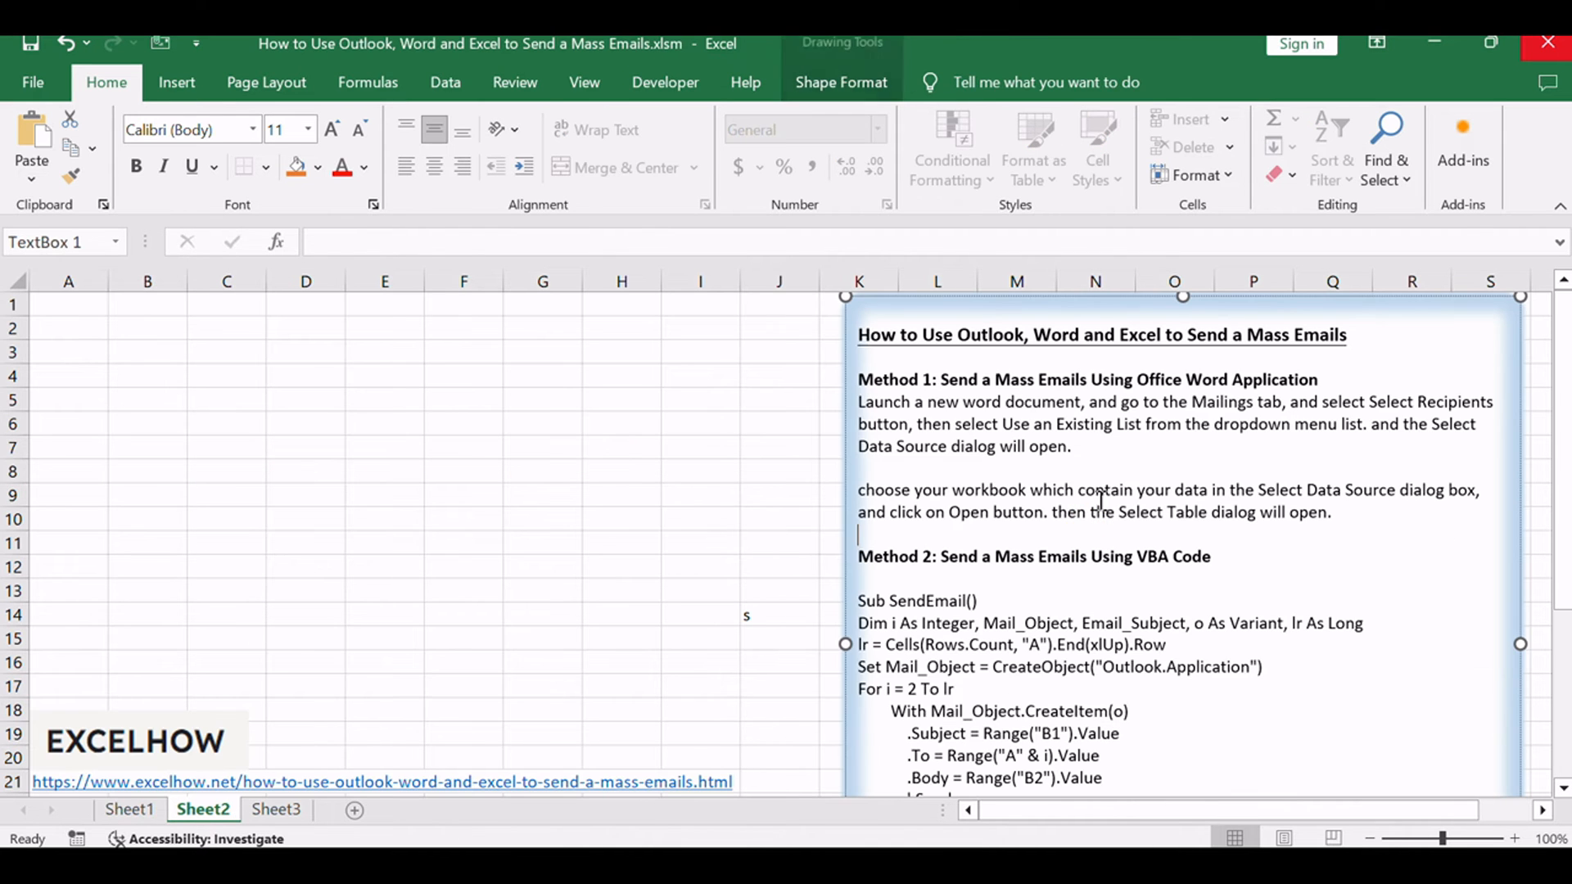
{"action": "left_click_drag", "start_coordinate": [1038, 379], "coordinate": [1320, 381]}
{"action": "left_click", "coordinate": [1281, 427]}
{"action": "left_click", "coordinate": [208, 517]}
Switch to the mail list.xlsx workbook, examine its Name, Email_Address and Subject column headers, and return to the instructions workbook
{"action": "mouse_move", "coordinate": [605, 859]}
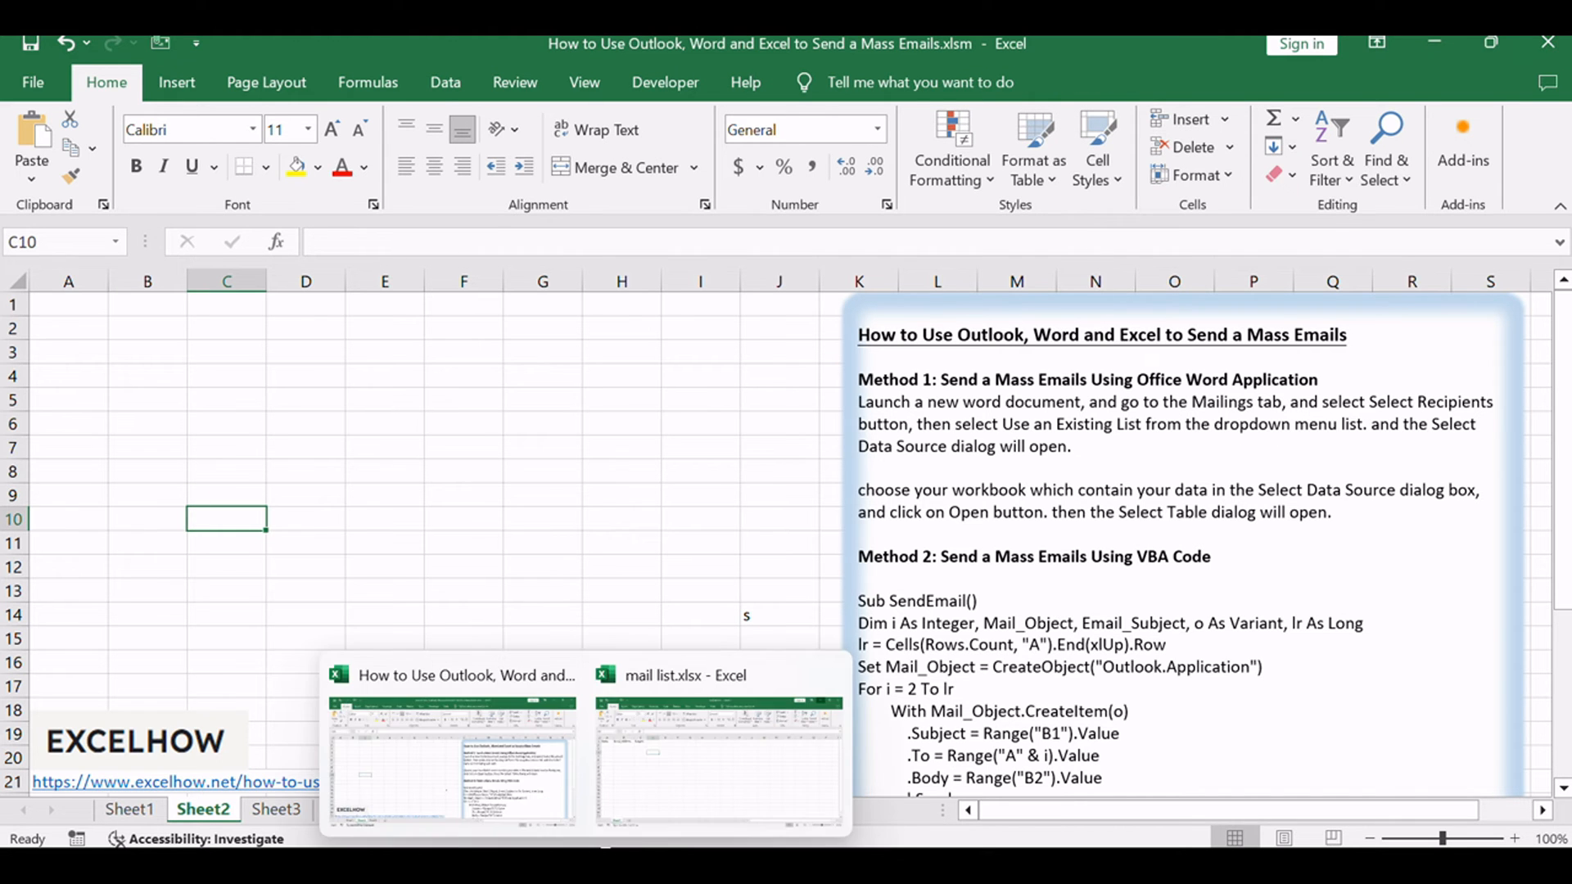
{"action": "left_click", "coordinate": [676, 807]}
{"action": "left_click", "coordinate": [309, 384]}
{"action": "left_click", "coordinate": [59, 304]}
{"action": "left_click", "coordinate": [176, 305]}
{"action": "left_click", "coordinate": [331, 308]}
{"action": "left_click_drag", "start_coordinate": [67, 301], "coordinate": [274, 377]}
{"action": "left_click", "coordinate": [521, 471]}
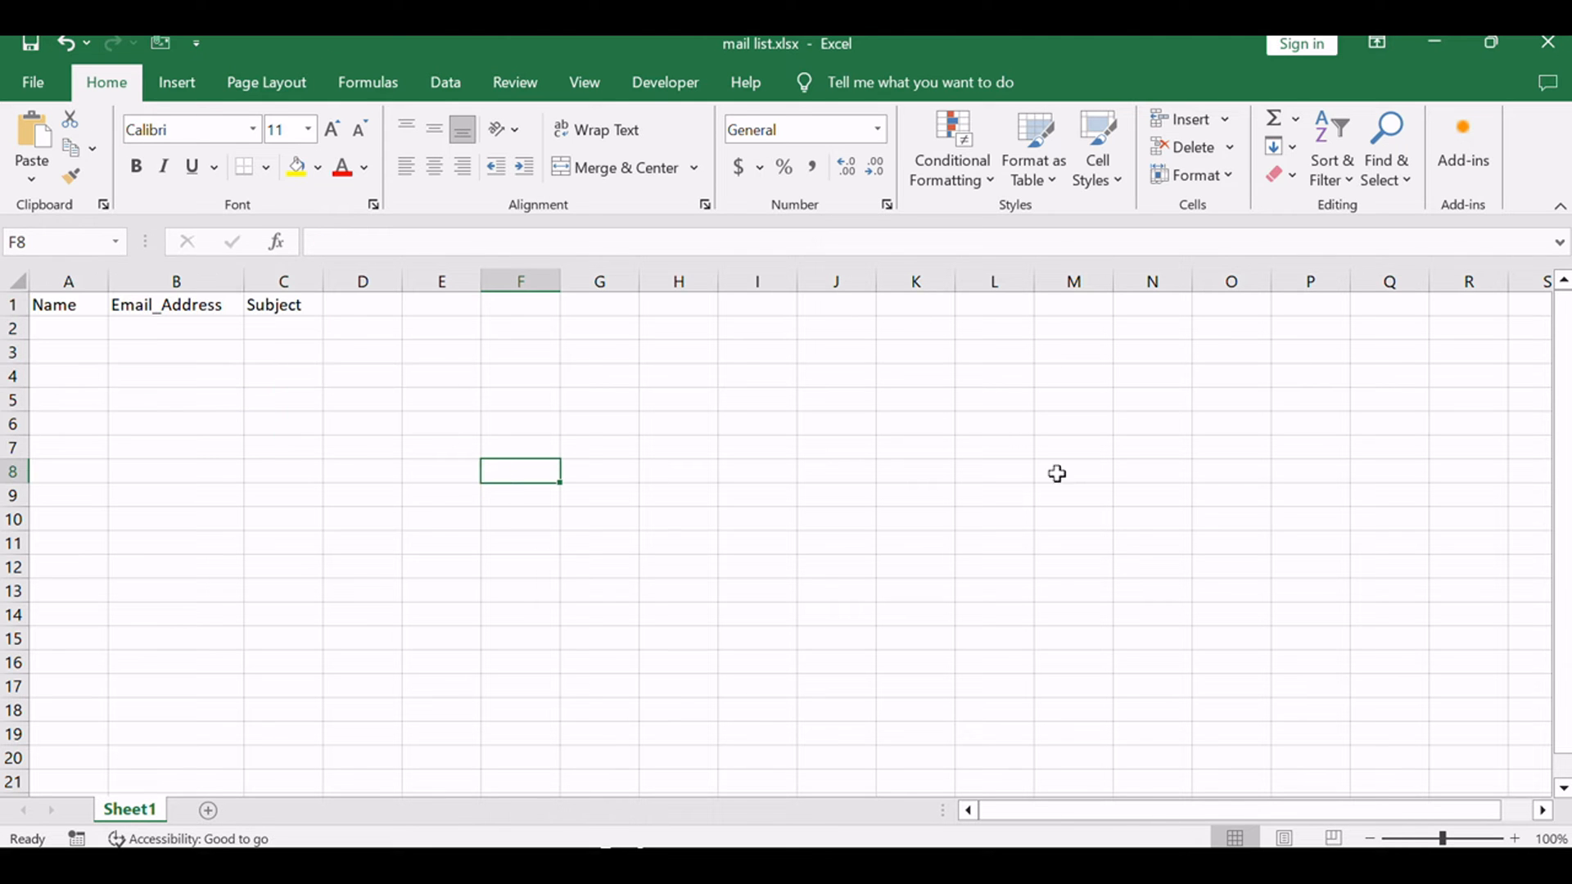
{"action": "left_click", "coordinate": [1442, 44]}
{"action": "left_click", "coordinate": [443, 489]}
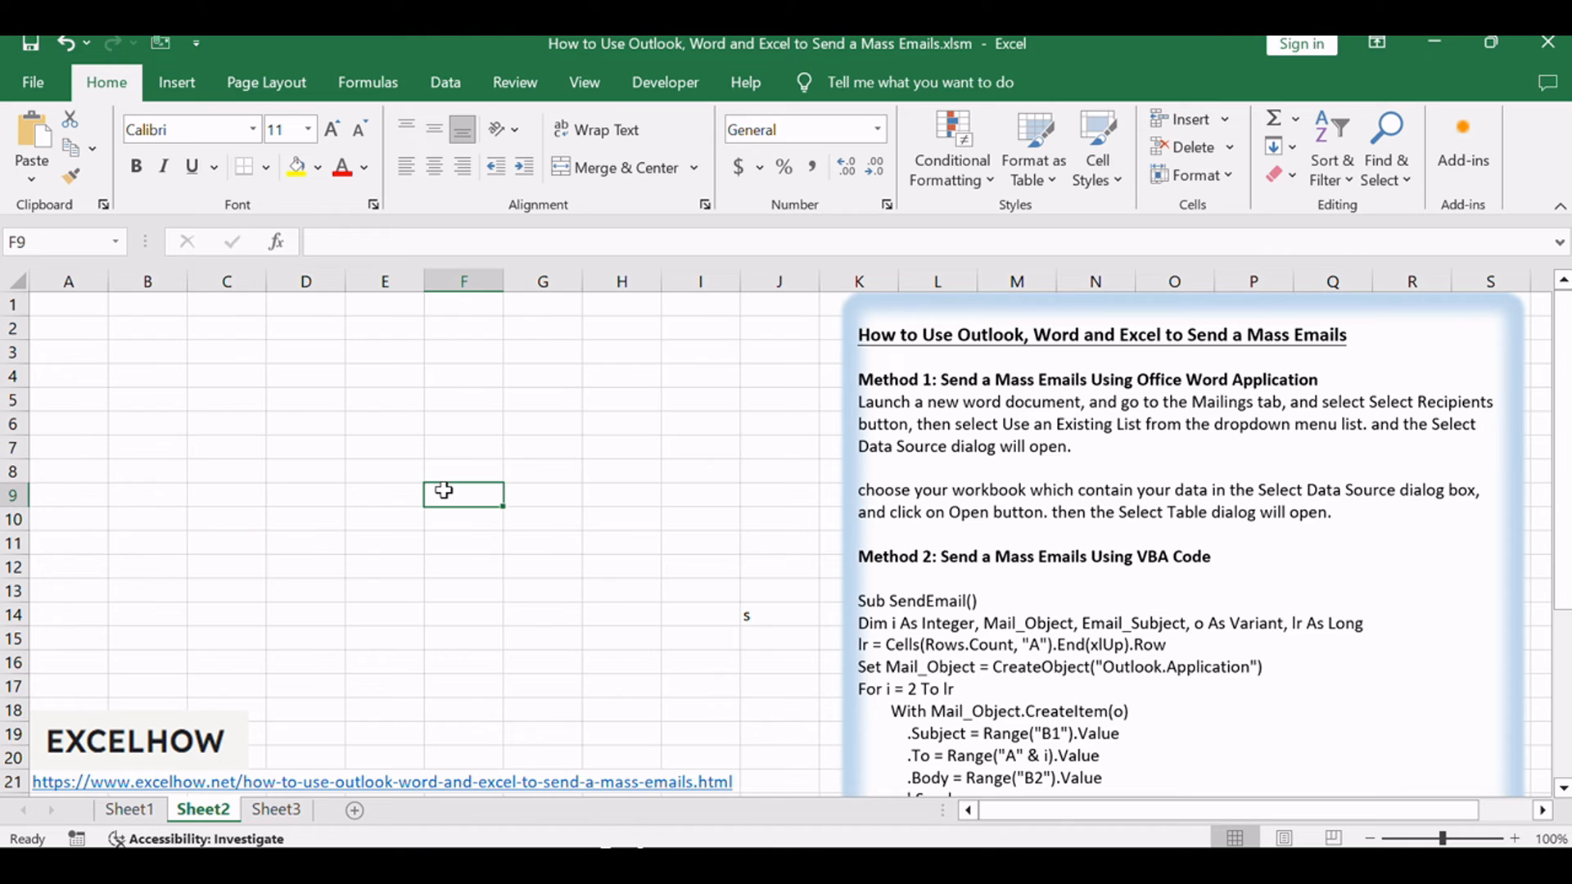
{"action": "left_click", "coordinate": [140, 304]}
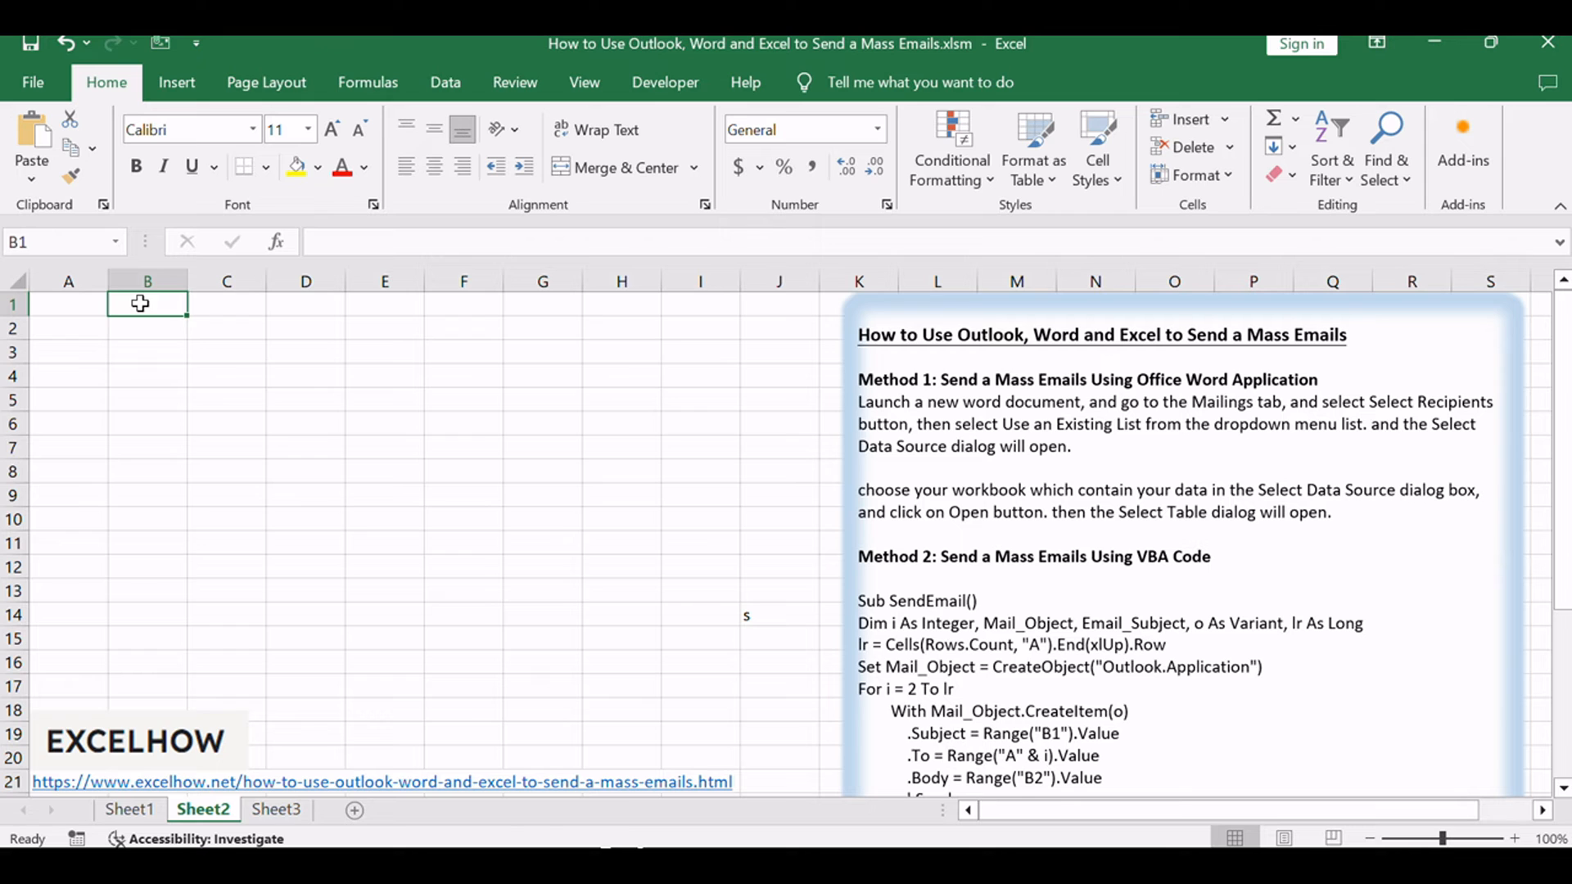
{"action": "left_click", "coordinate": [440, 425]}
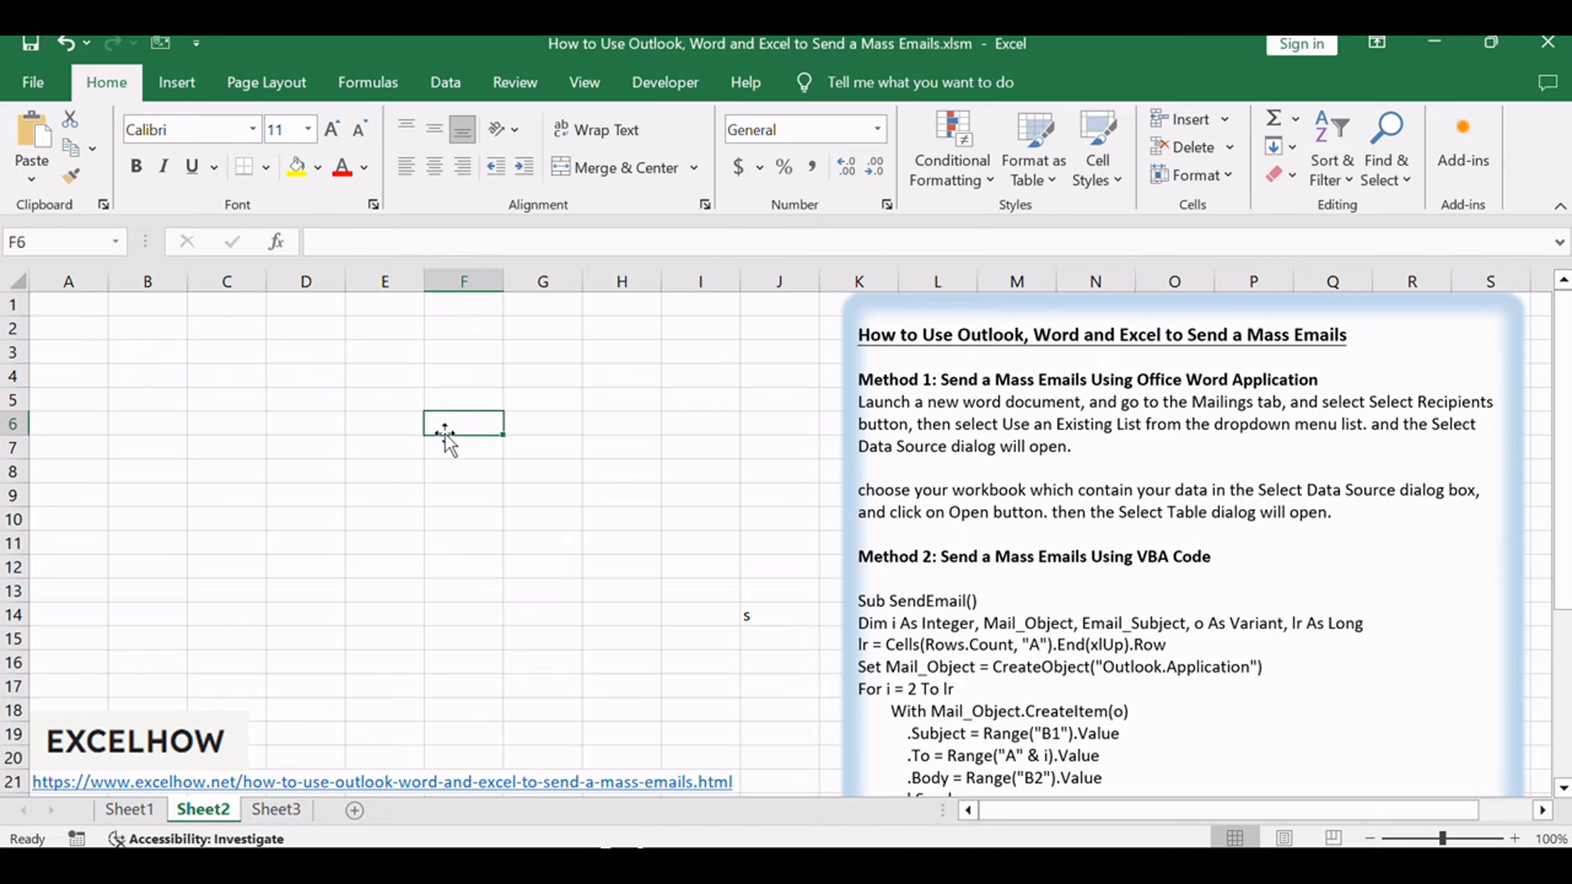
Switch to the blank Word document and open mail list.xlsx from Documents as the existing recipient list
{"action": "mouse_move", "coordinate": [639, 866]}
{"action": "left_click", "coordinate": [708, 818]}
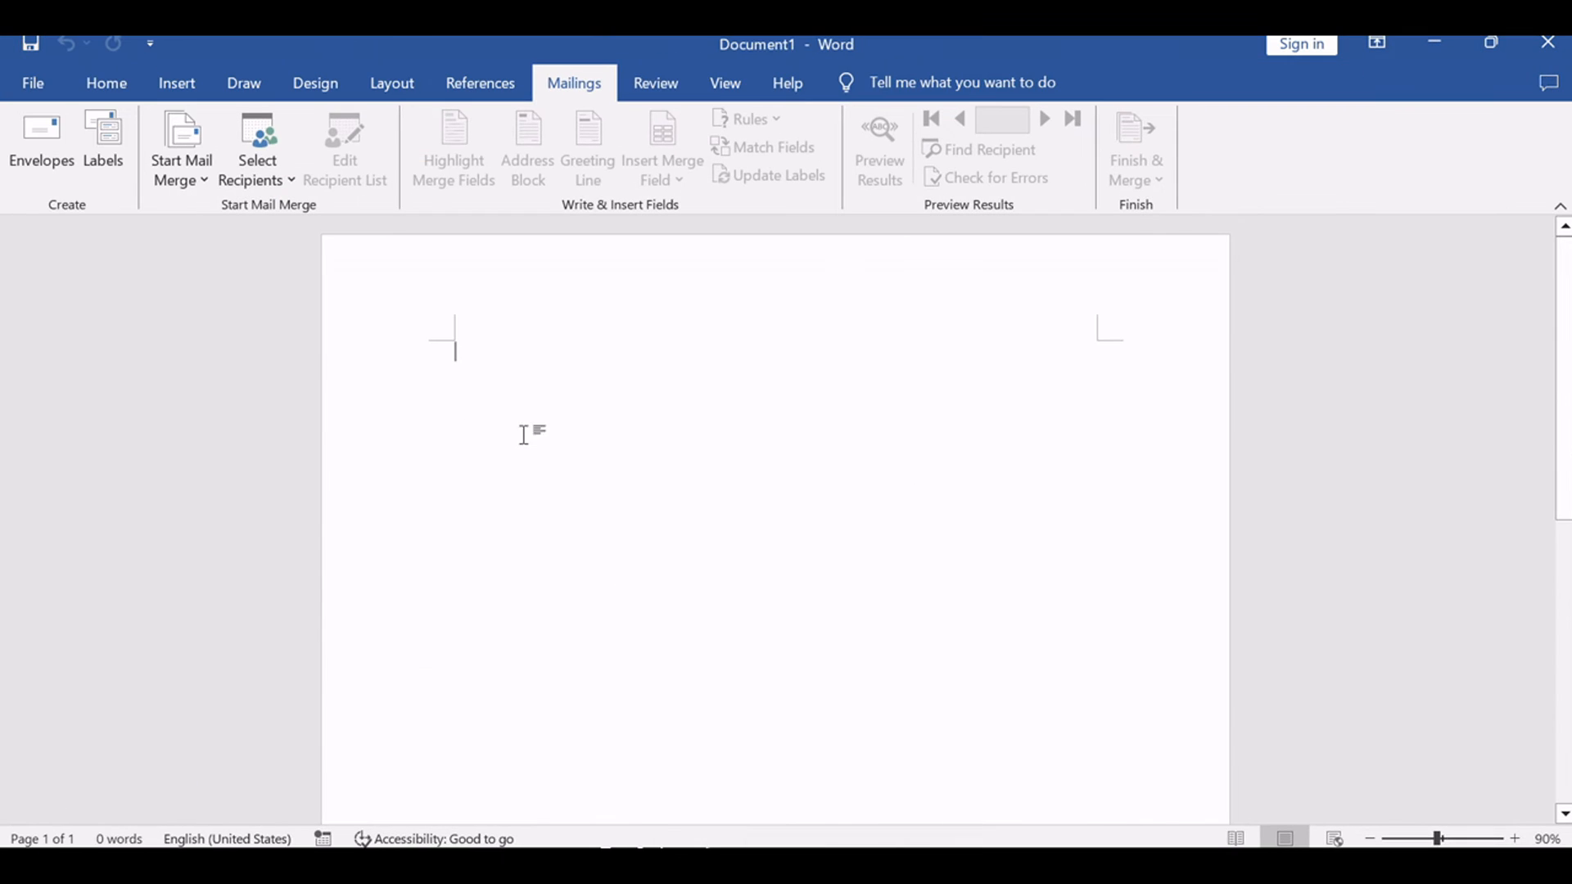
{"action": "left_click", "coordinate": [272, 188]}
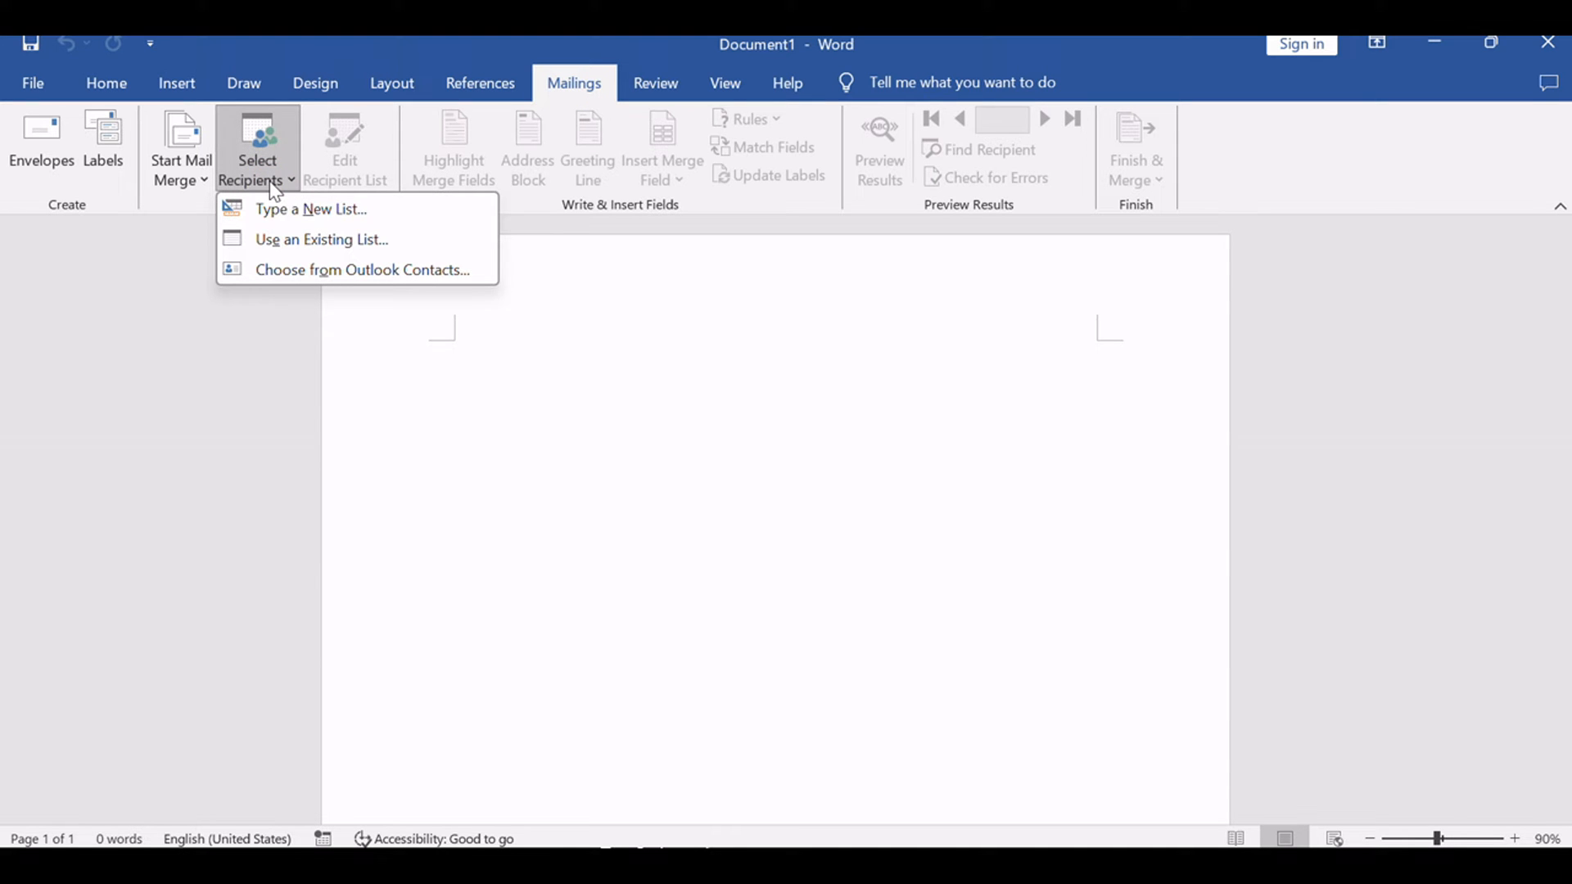
{"action": "left_click", "coordinate": [314, 231]}
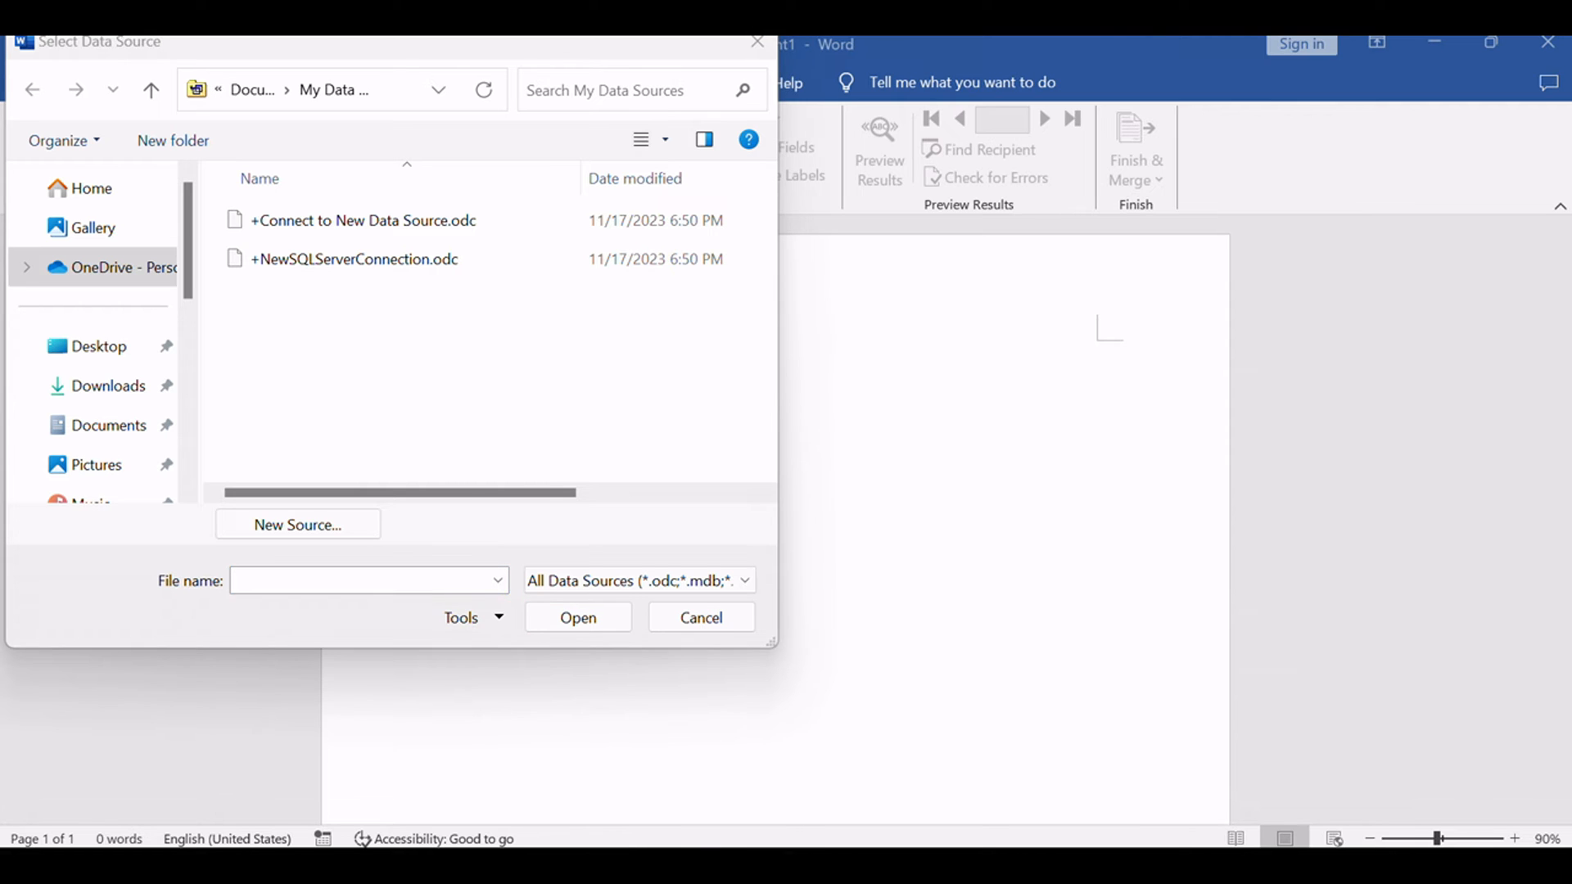
{"action": "left_click", "coordinate": [105, 423]}
{"action": "left_click", "coordinate": [275, 384]}
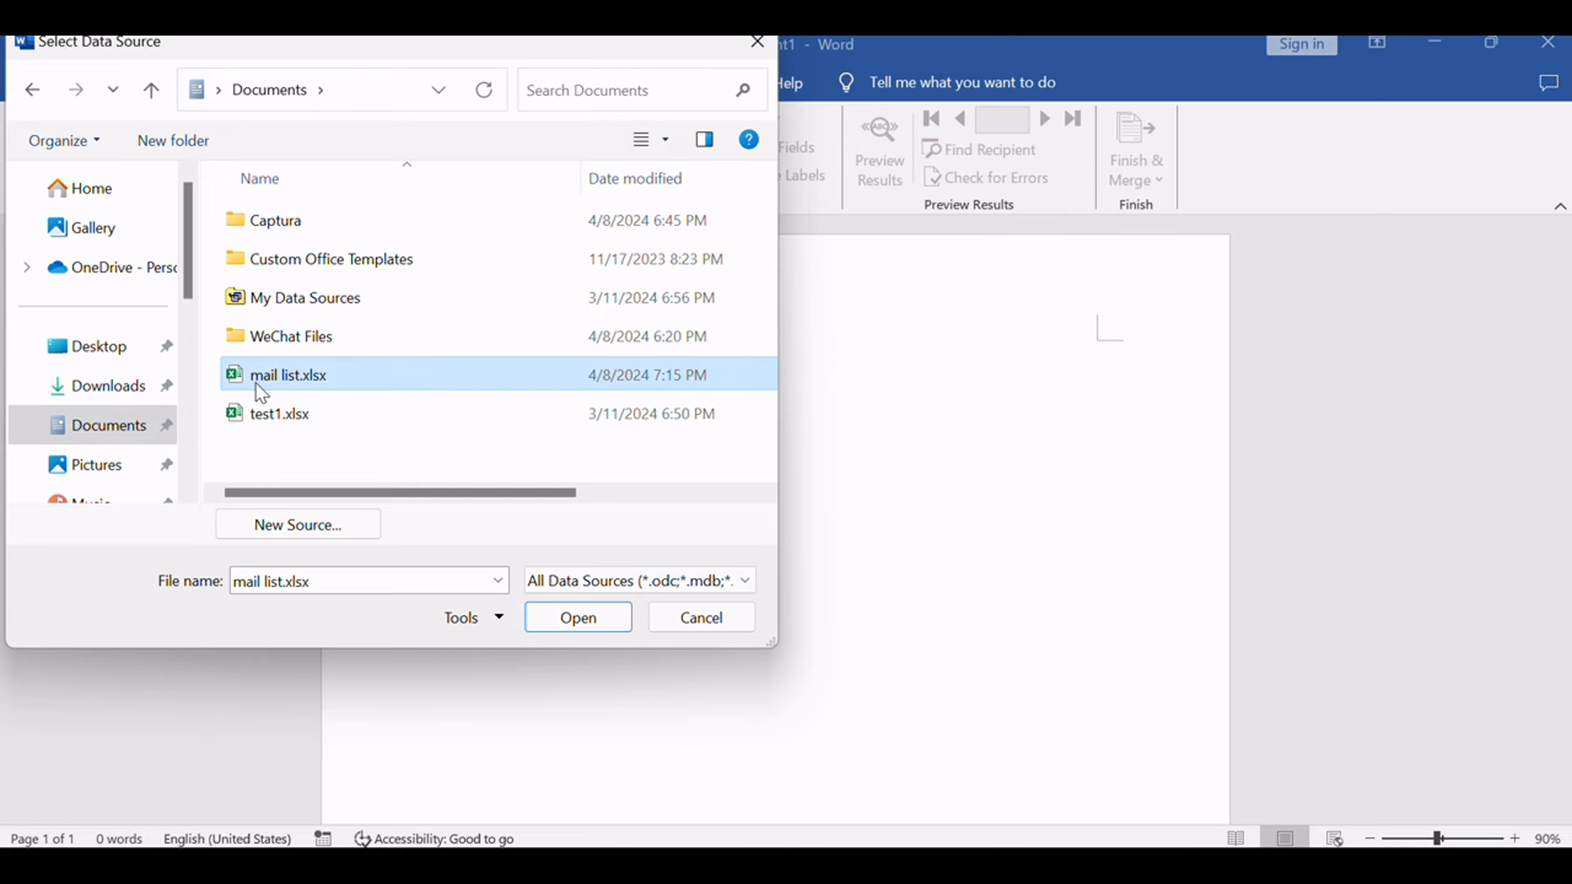
{"action": "left_click", "coordinate": [594, 625]}
Choose the Sheet1$ table as the recipient source, with the first row containing column headers
{"action": "left_click_drag", "start_coordinate": [488, 284], "coordinate": [485, 284]}
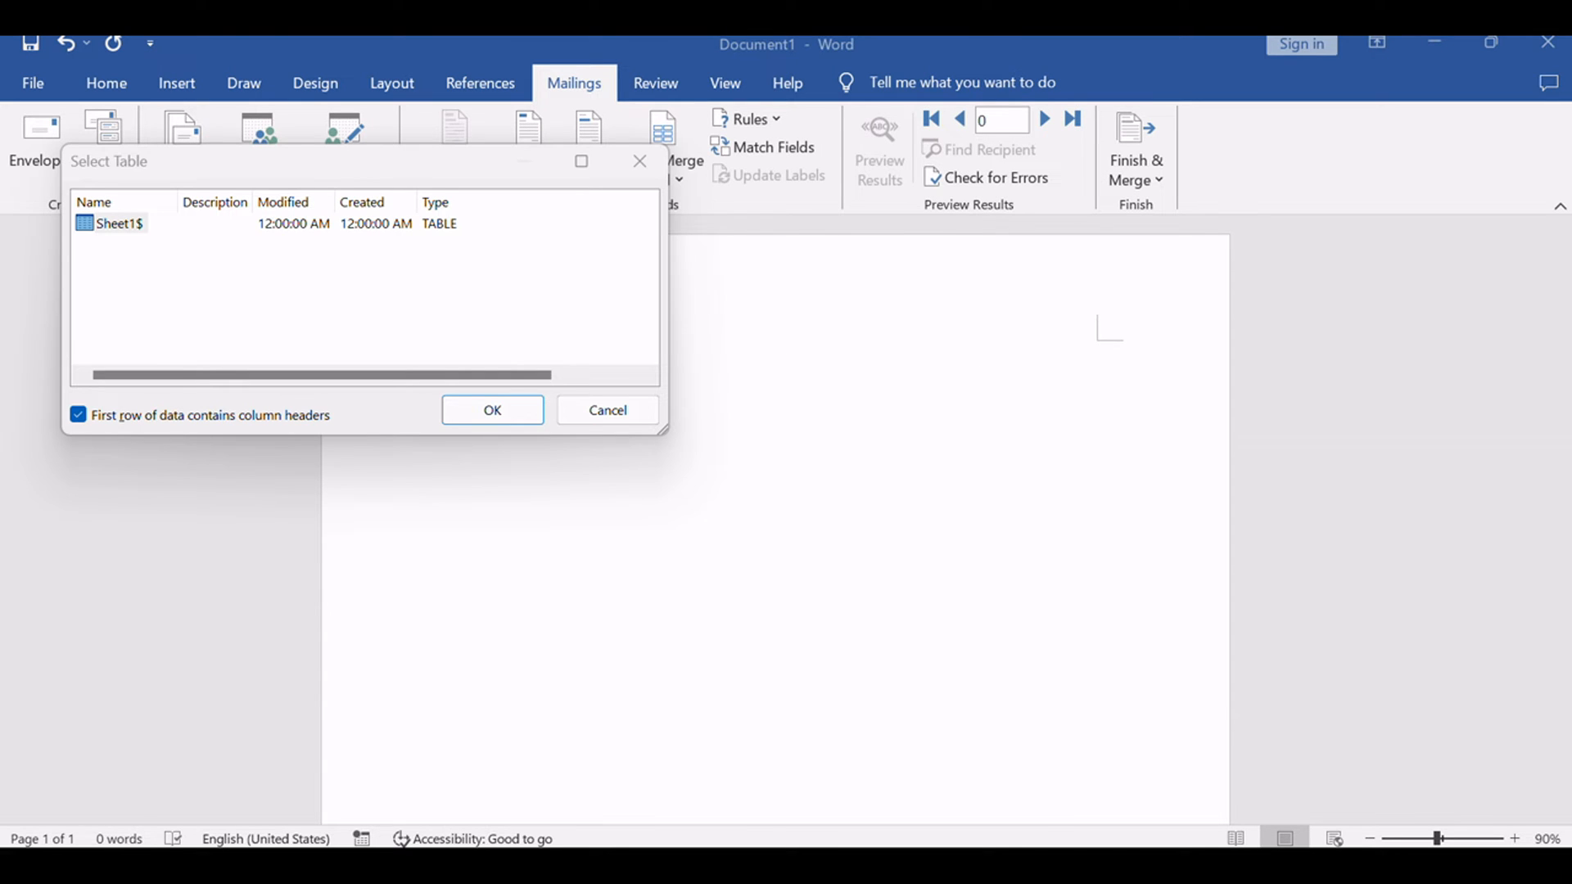
{"action": "left_click", "coordinate": [92, 218]}
{"action": "left_click", "coordinate": [421, 195]}
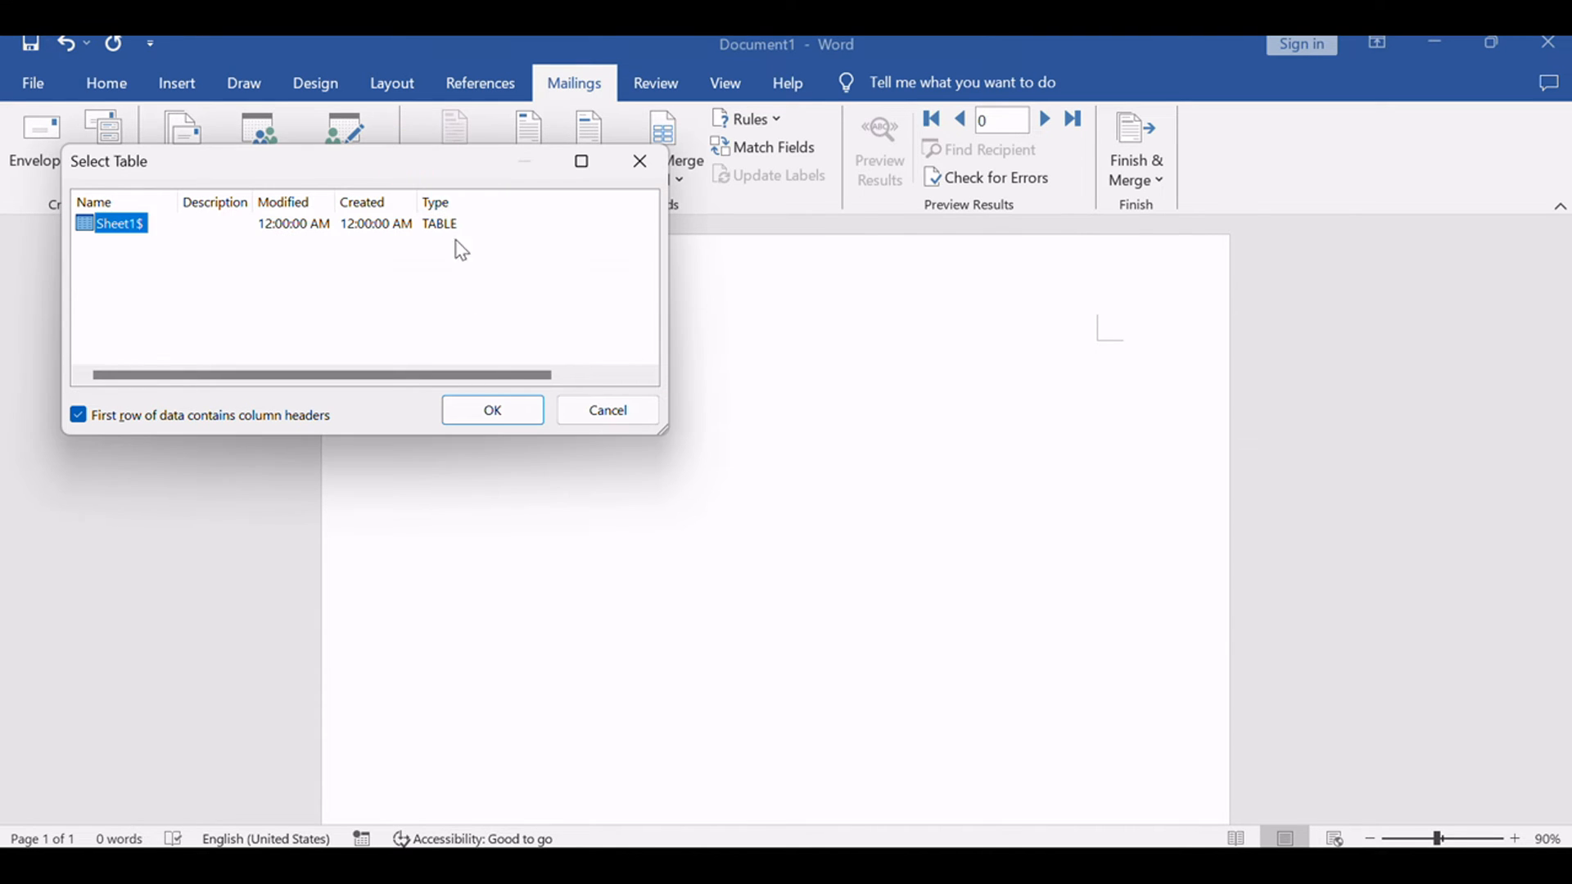
{"action": "left_click", "coordinate": [492, 410]}
{"action": "left_click", "coordinate": [583, 314]}
Insert the Name, Email_Address_ and Subject merge fields one after another at the start of the document
{"action": "left_click", "coordinate": [572, 77]}
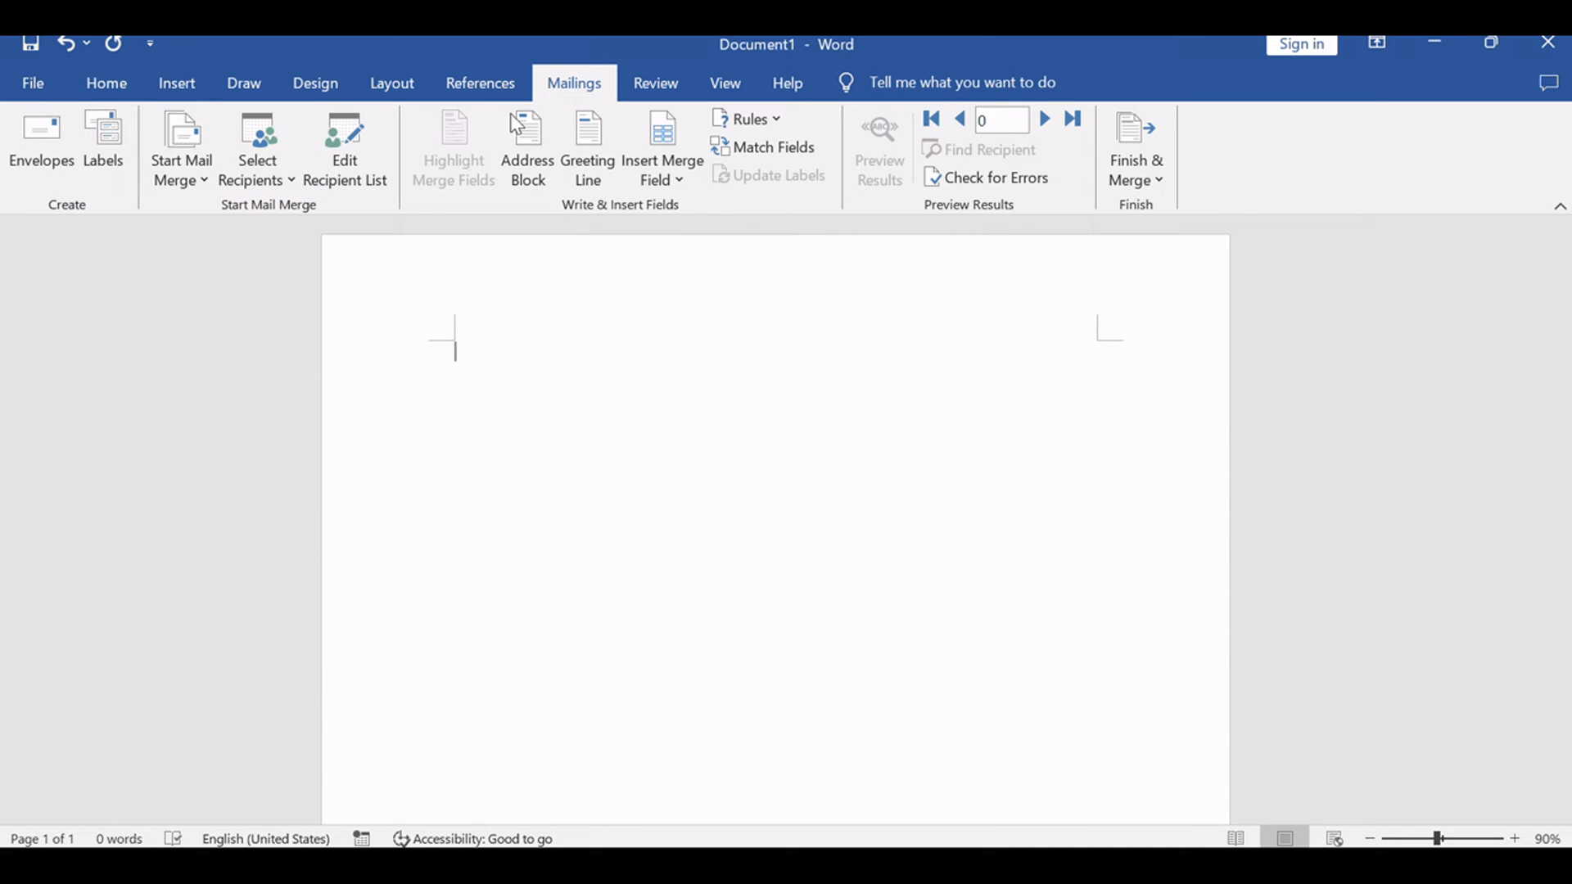
{"action": "left_click", "coordinate": [678, 181]}
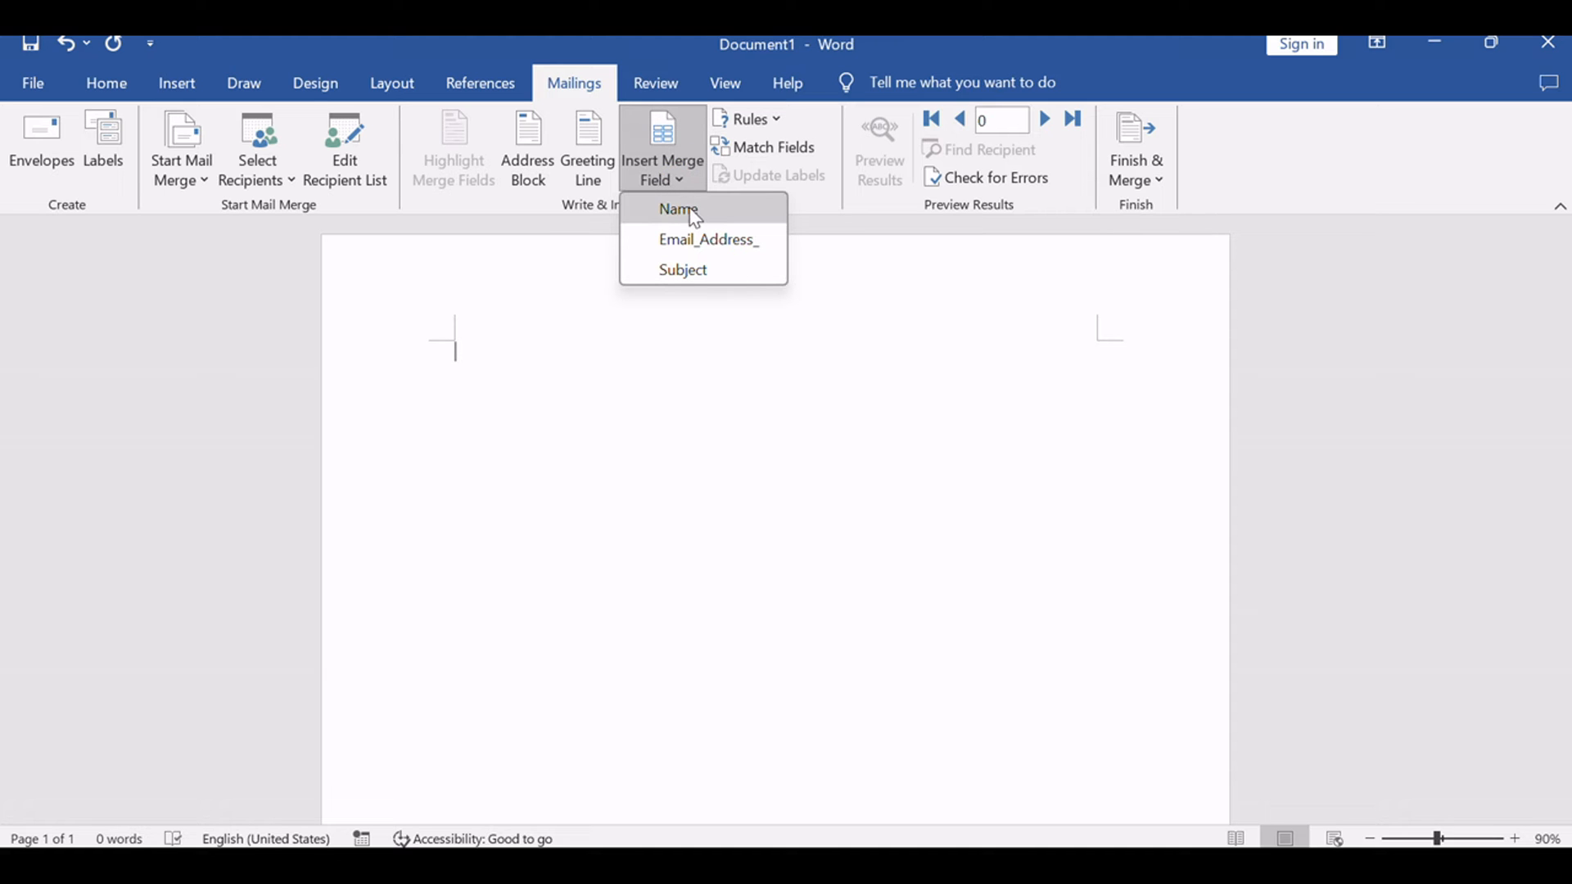
{"action": "left_click", "coordinate": [692, 213]}
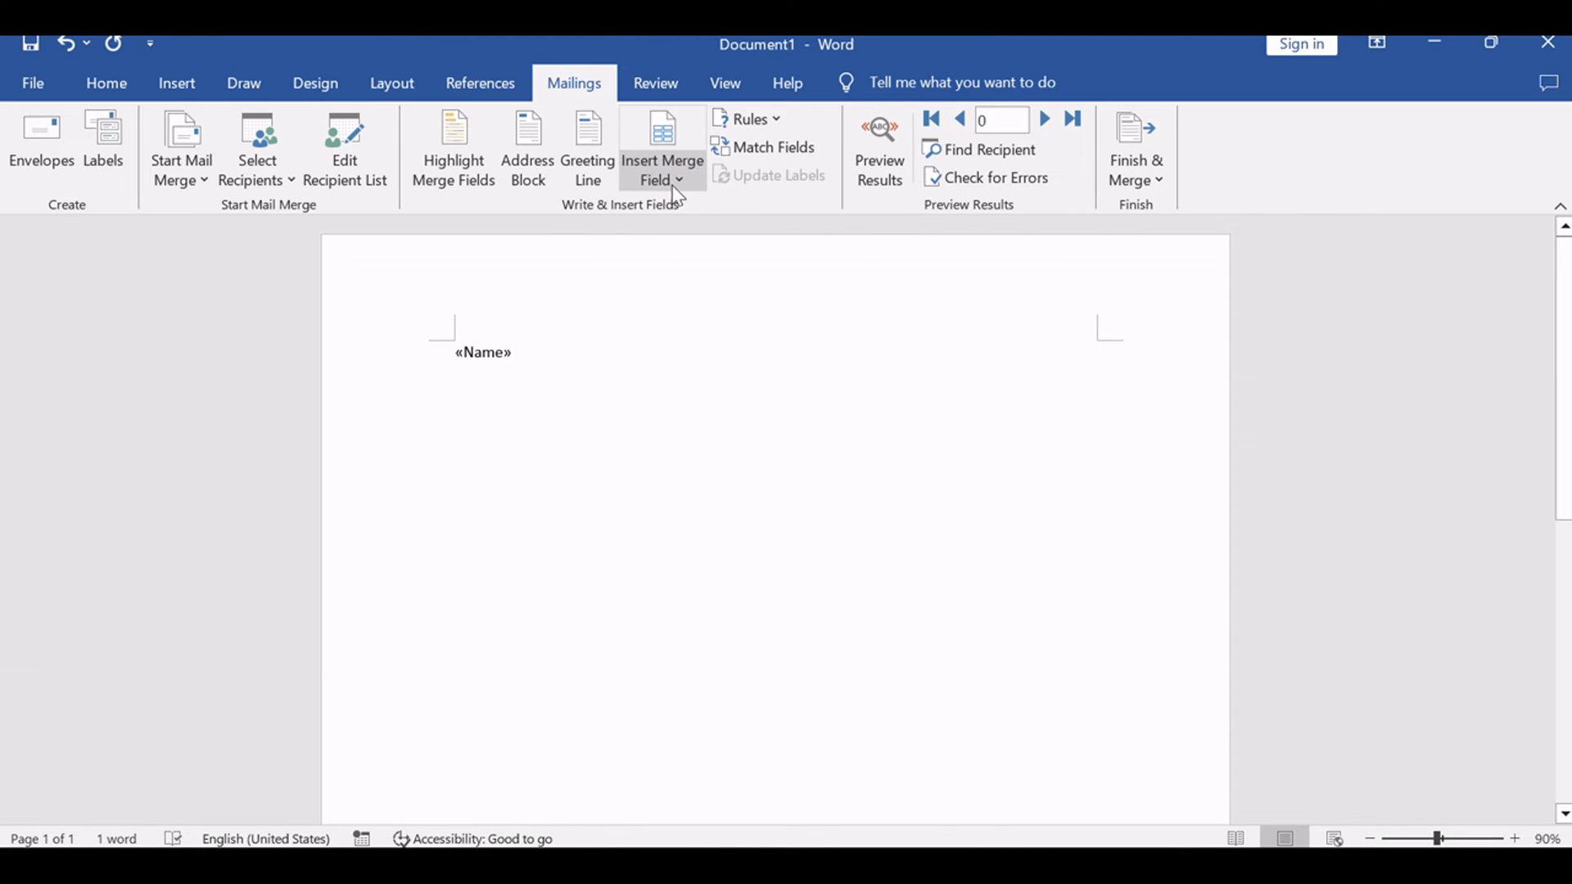
{"action": "left_click", "coordinate": [676, 185]}
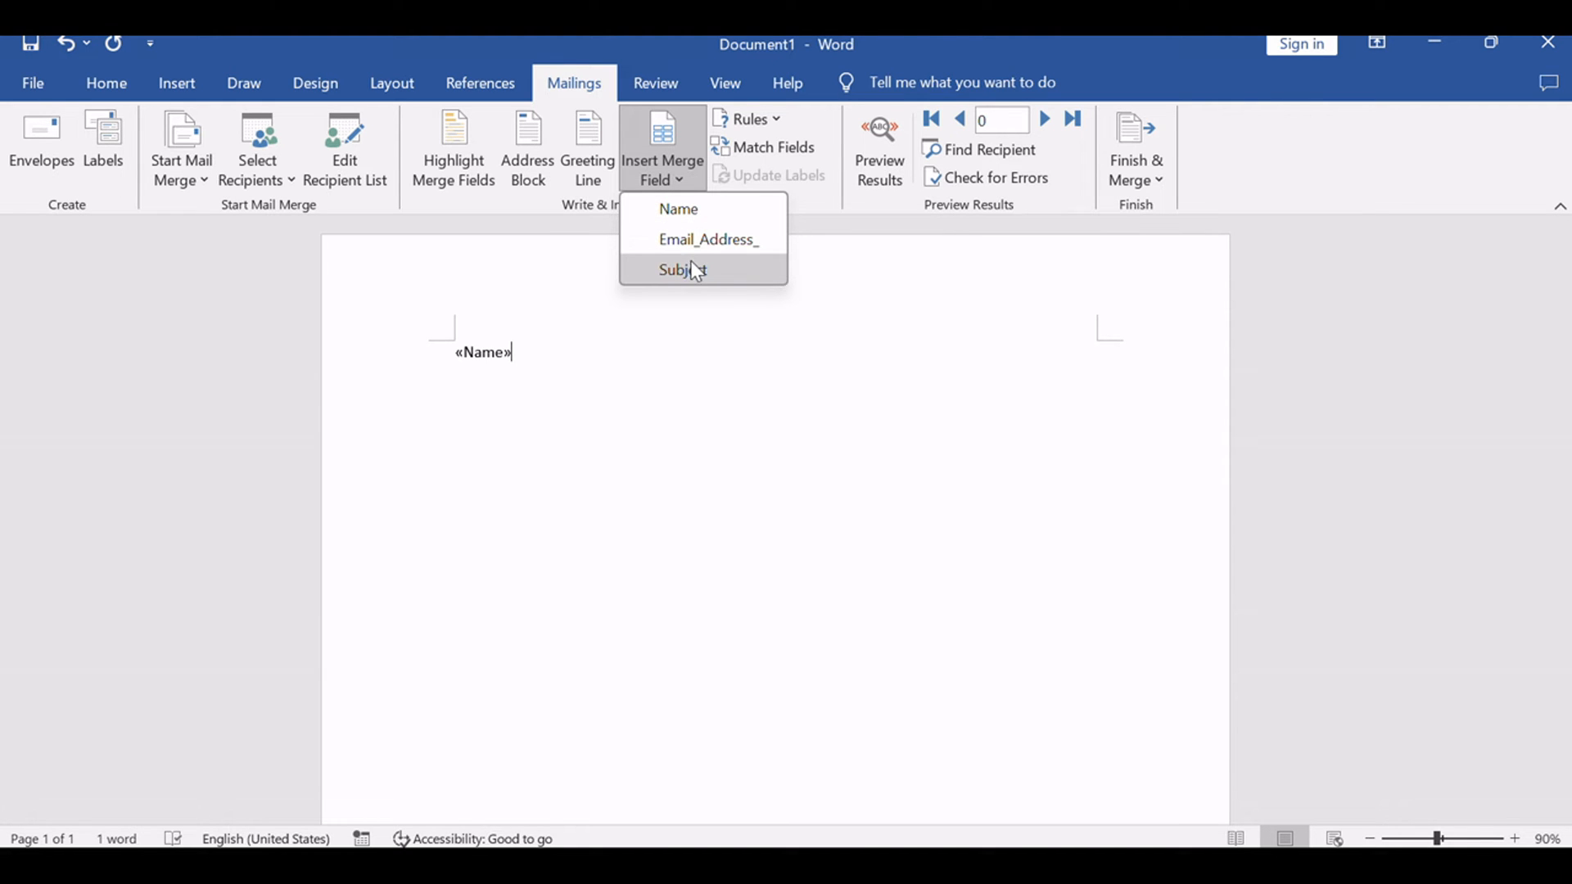
{"action": "left_click", "coordinate": [710, 248]}
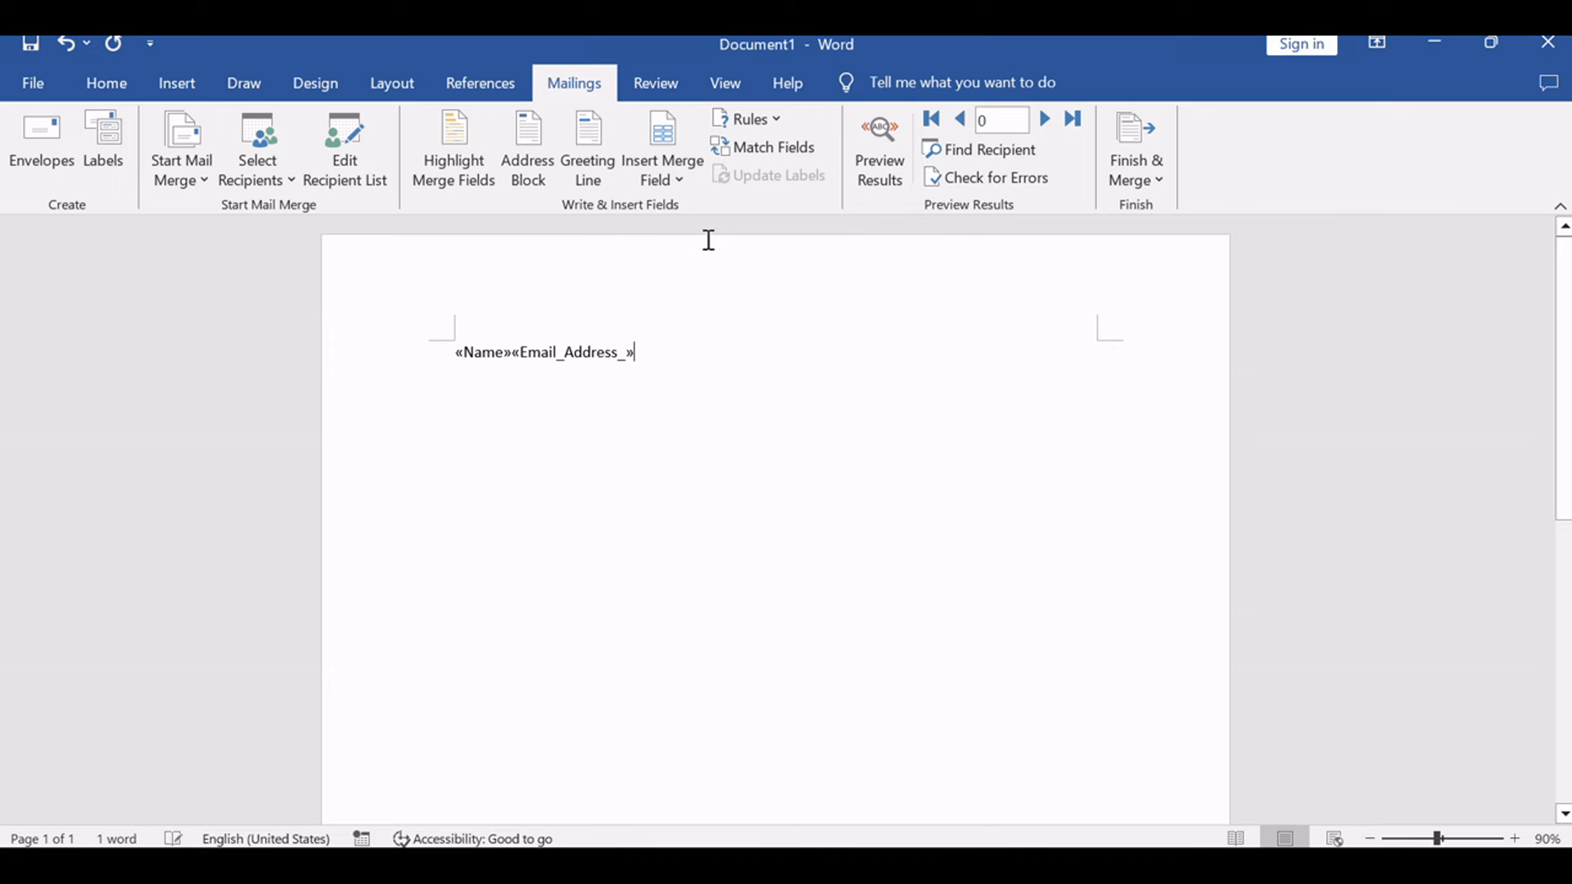
{"action": "left_click", "coordinate": [686, 182]}
{"action": "left_click", "coordinate": [688, 268]}
Start finishing the merge as email messages and set the To field to Email_Address_
{"action": "left_click", "coordinate": [1126, 174]}
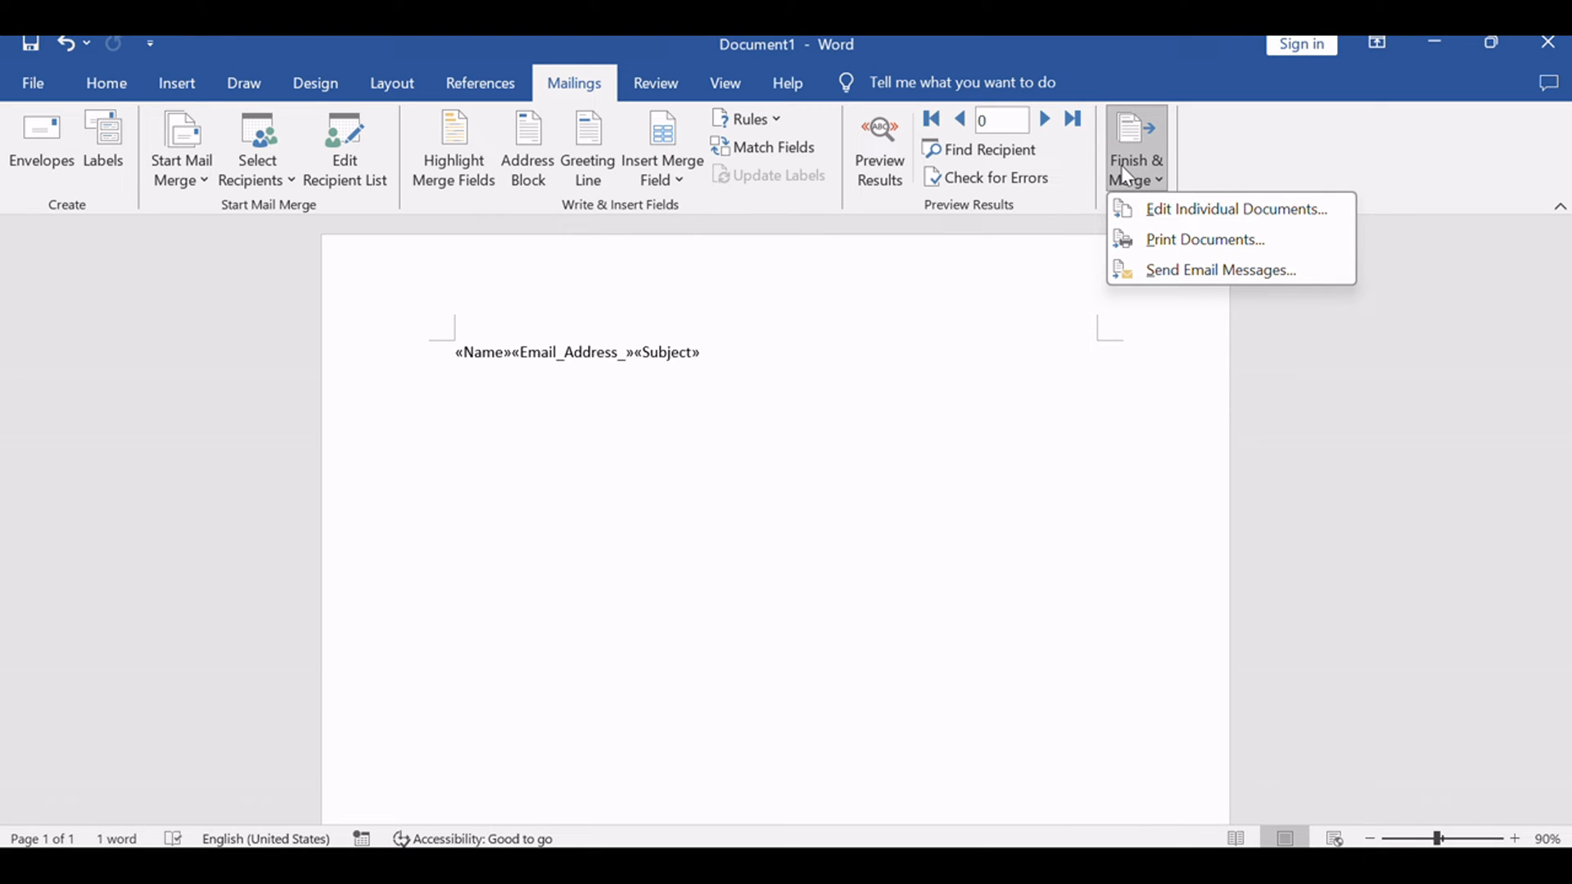
{"action": "left_click", "coordinate": [1224, 270]}
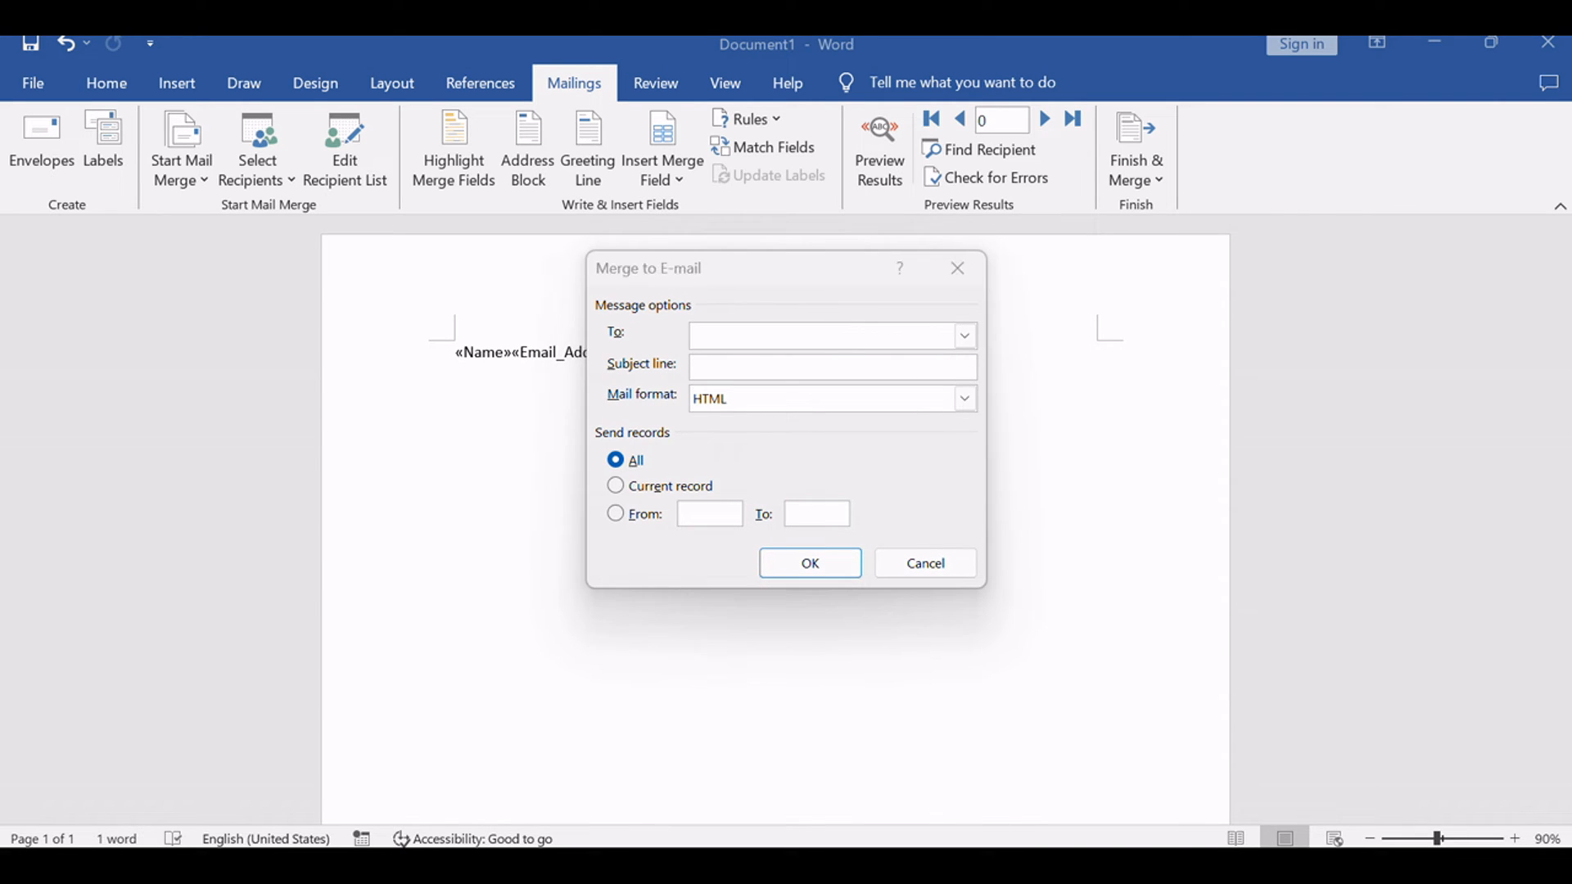
{"action": "left_click", "coordinate": [685, 281]}
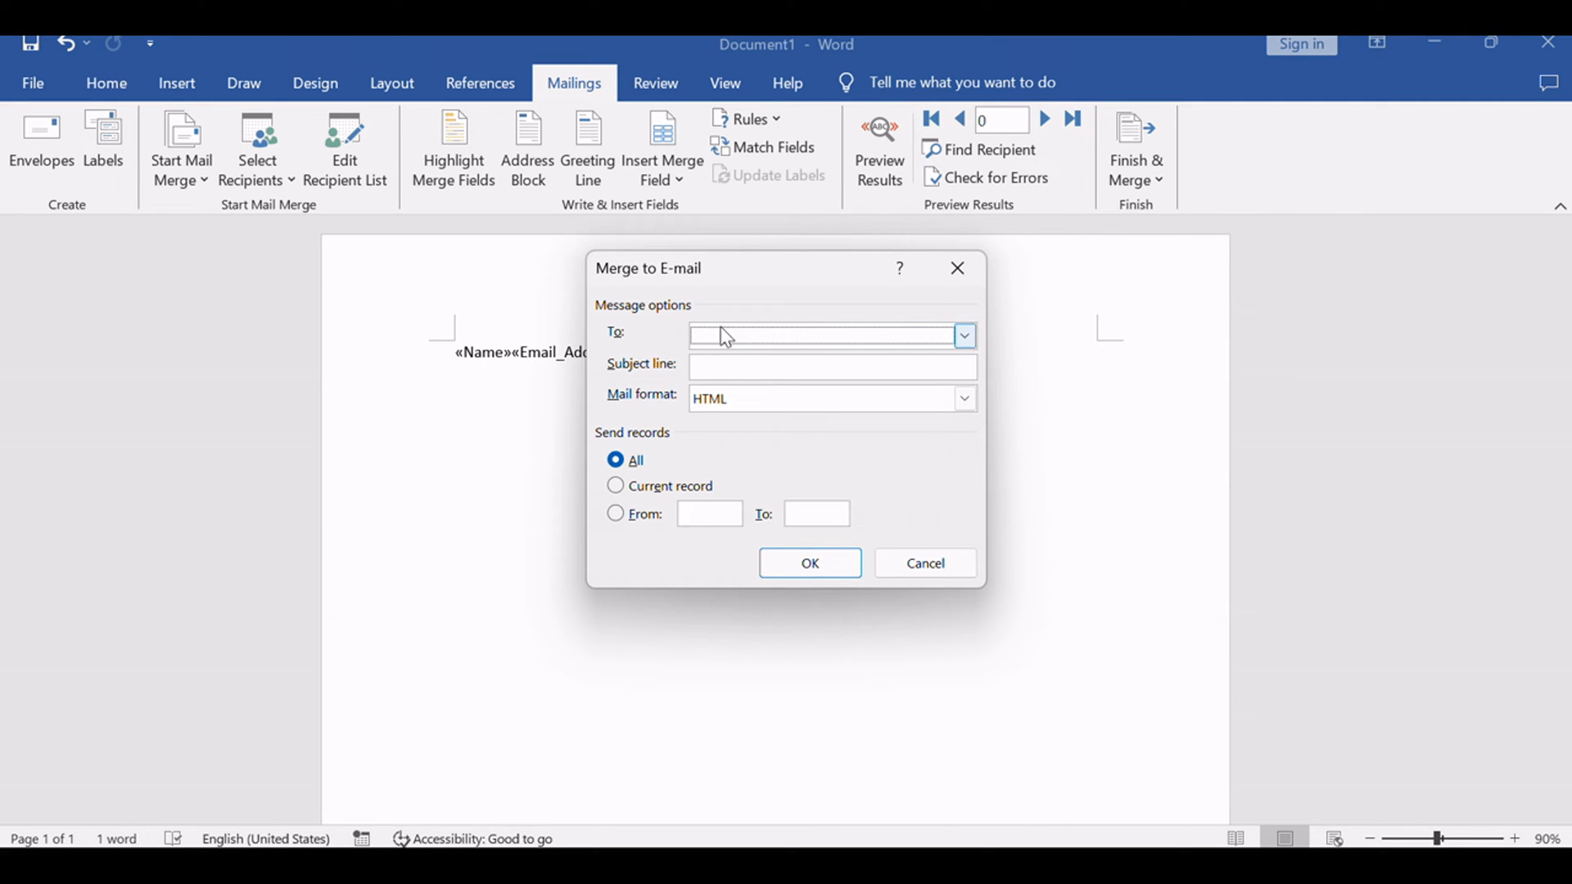
{"action": "left_click", "coordinate": [756, 326]}
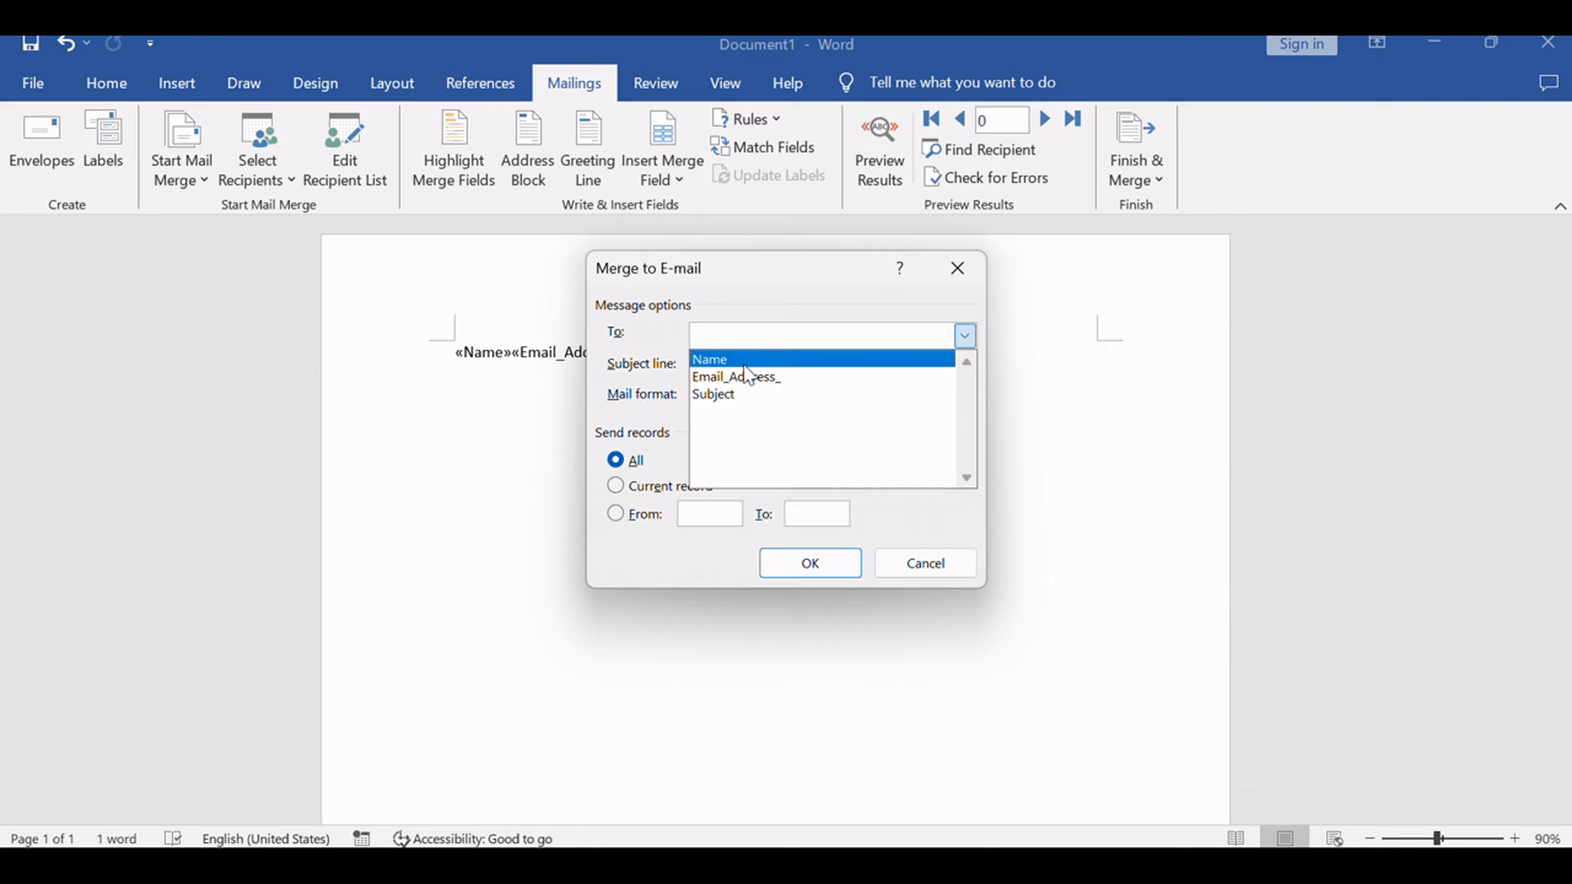
{"action": "left_click", "coordinate": [741, 373]}
Set the email merge's subject line to "Subject" and choose to send all records
{"action": "left_click", "coordinate": [758, 364]}
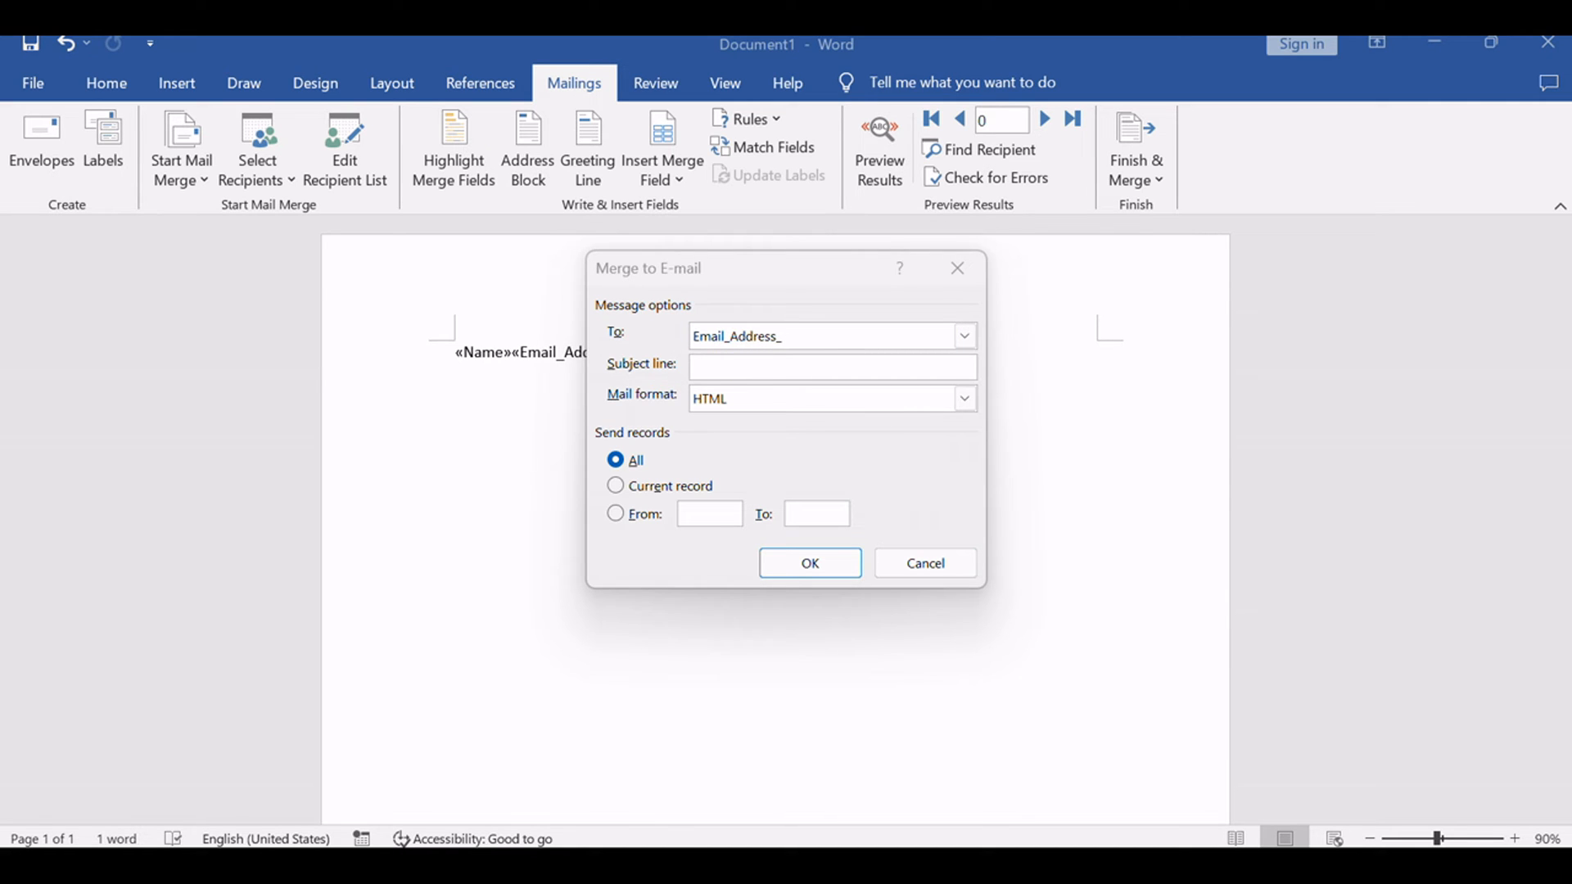
{"action": "left_click", "coordinate": [726, 365]}
{"action": "type", "text": "Subject"}
{"action": "left_click_drag", "start_coordinate": [767, 368], "coordinate": [646, 365]}
{"action": "left_click", "coordinate": [779, 370]}
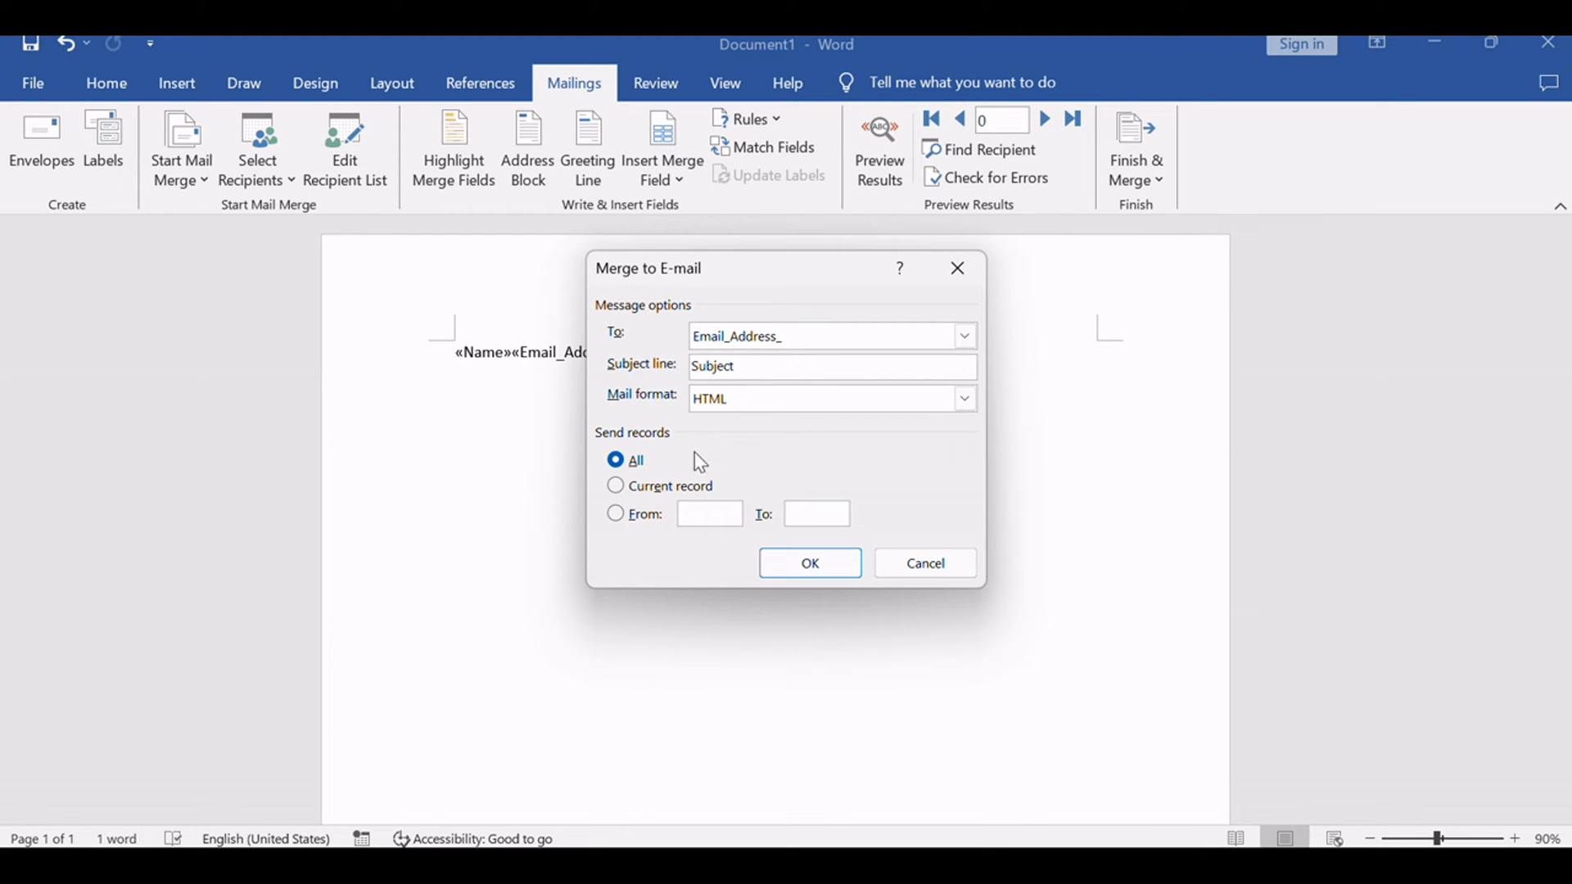
{"action": "left_click", "coordinate": [618, 460]}
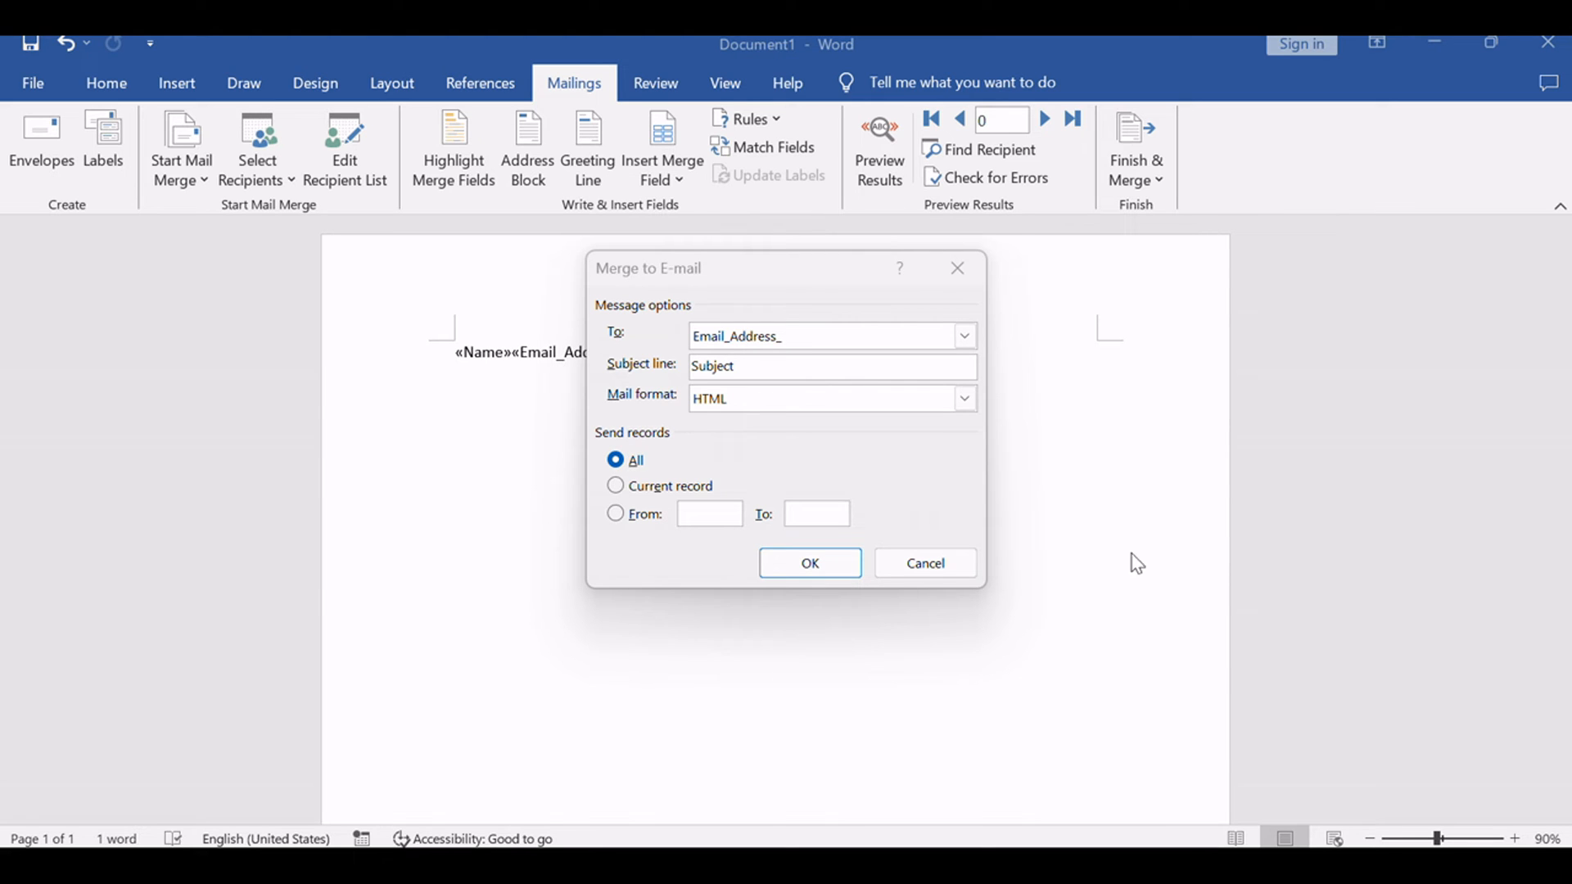
{"action": "left_click", "coordinate": [719, 267]}
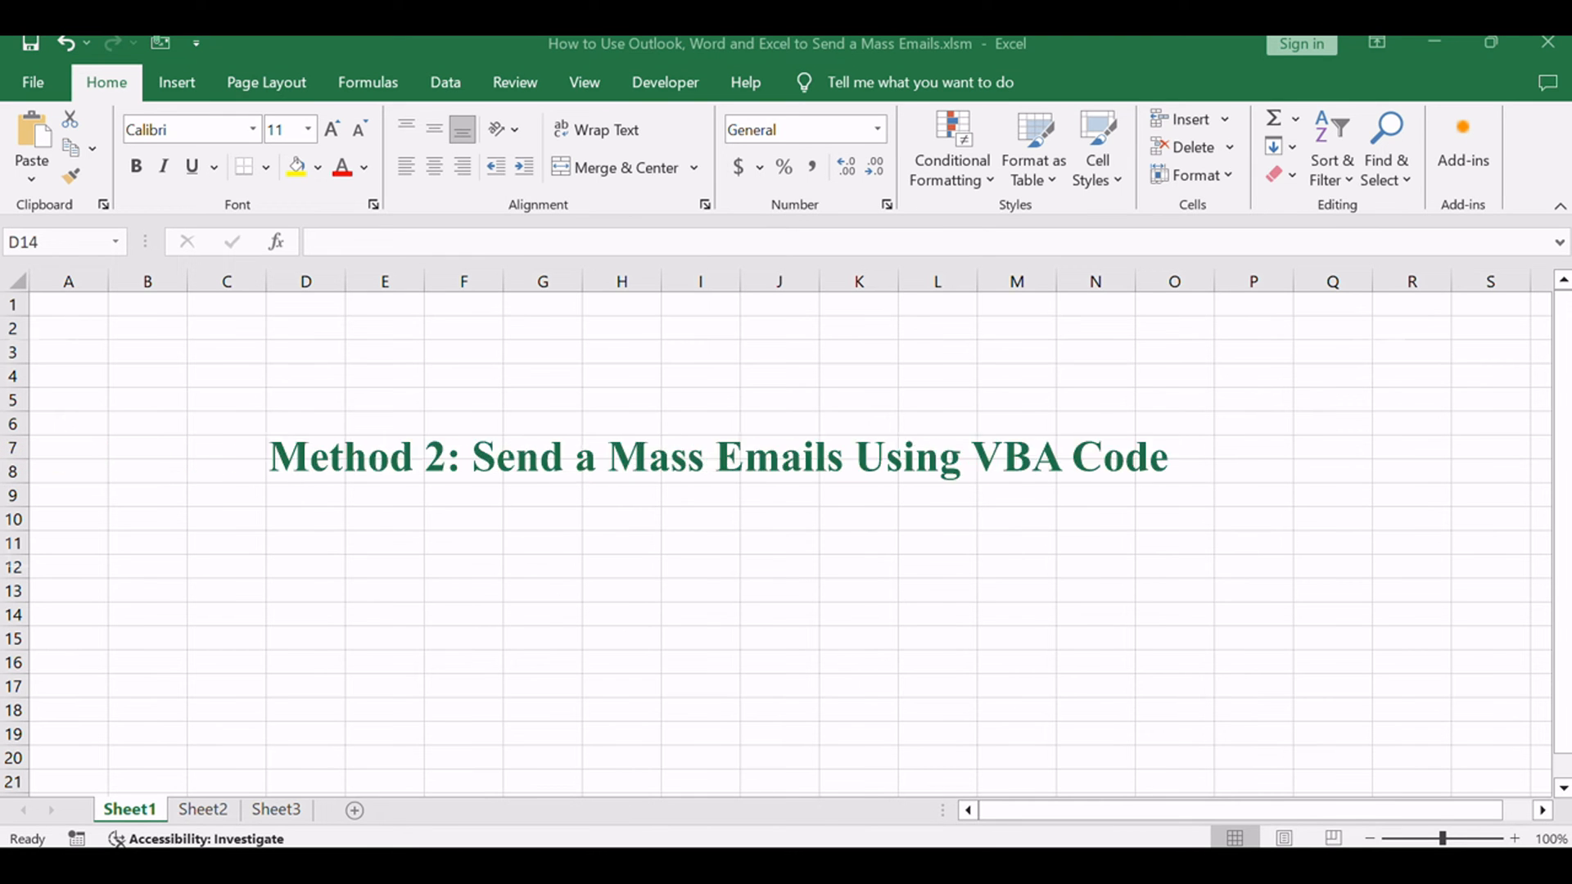
In the Excel instructions workbook, open Sheet2 and review the Method 2 section on sending mass emails with VBA code
{"action": "left_click", "coordinate": [319, 620]}
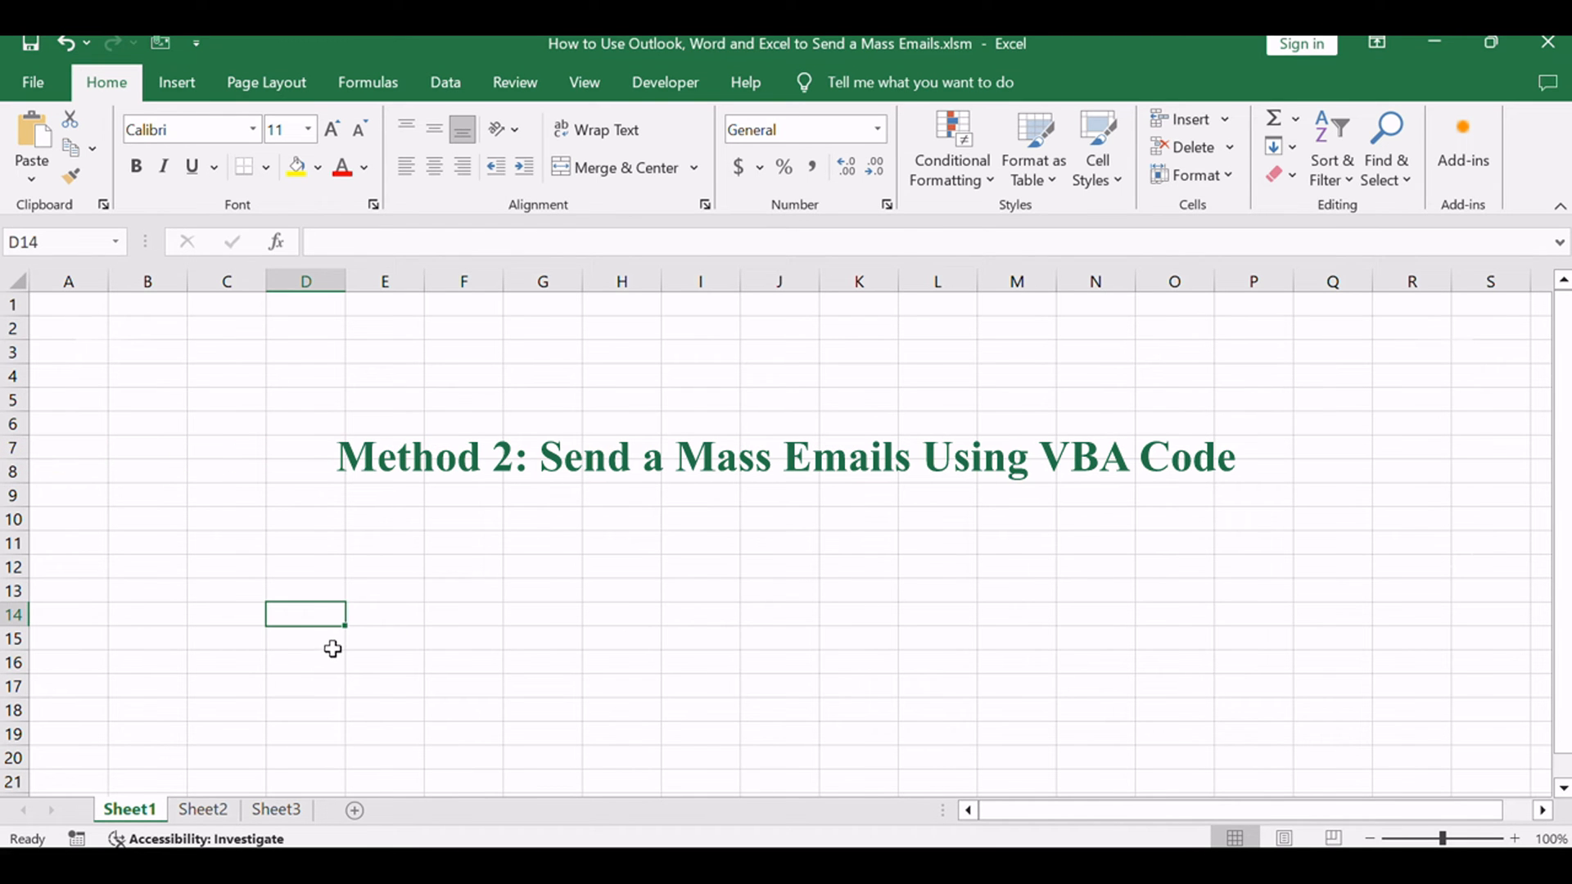
{"action": "left_click", "coordinate": [203, 809]}
{"action": "left_click", "coordinate": [973, 622]}
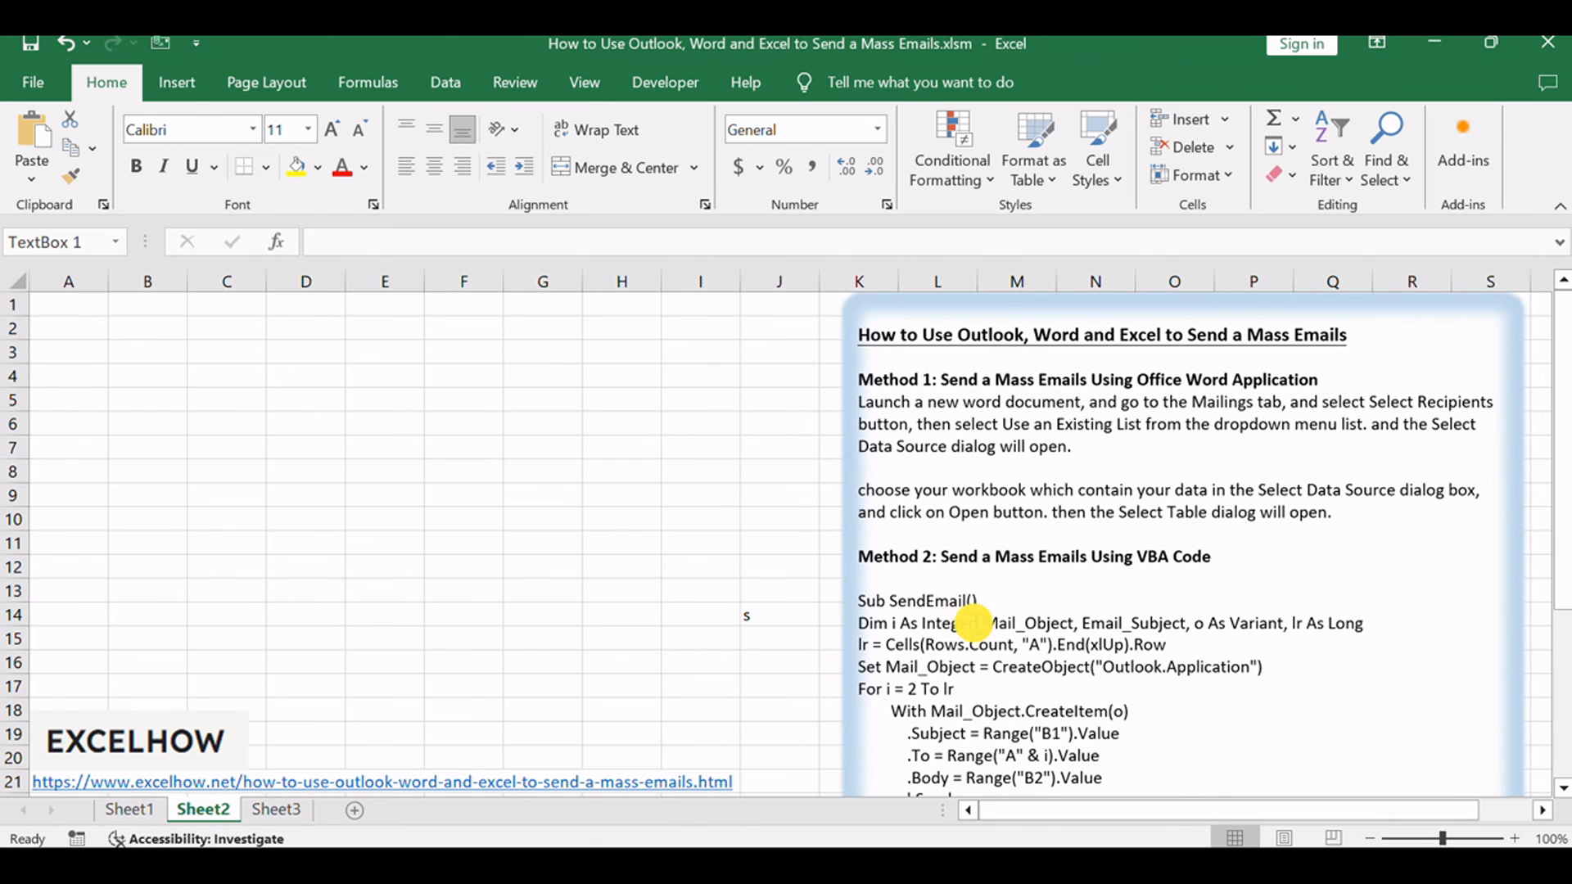
{"action": "left_click_drag", "start_coordinate": [978, 560], "coordinate": [1252, 554]}
{"action": "left_click", "coordinate": [1231, 620]}
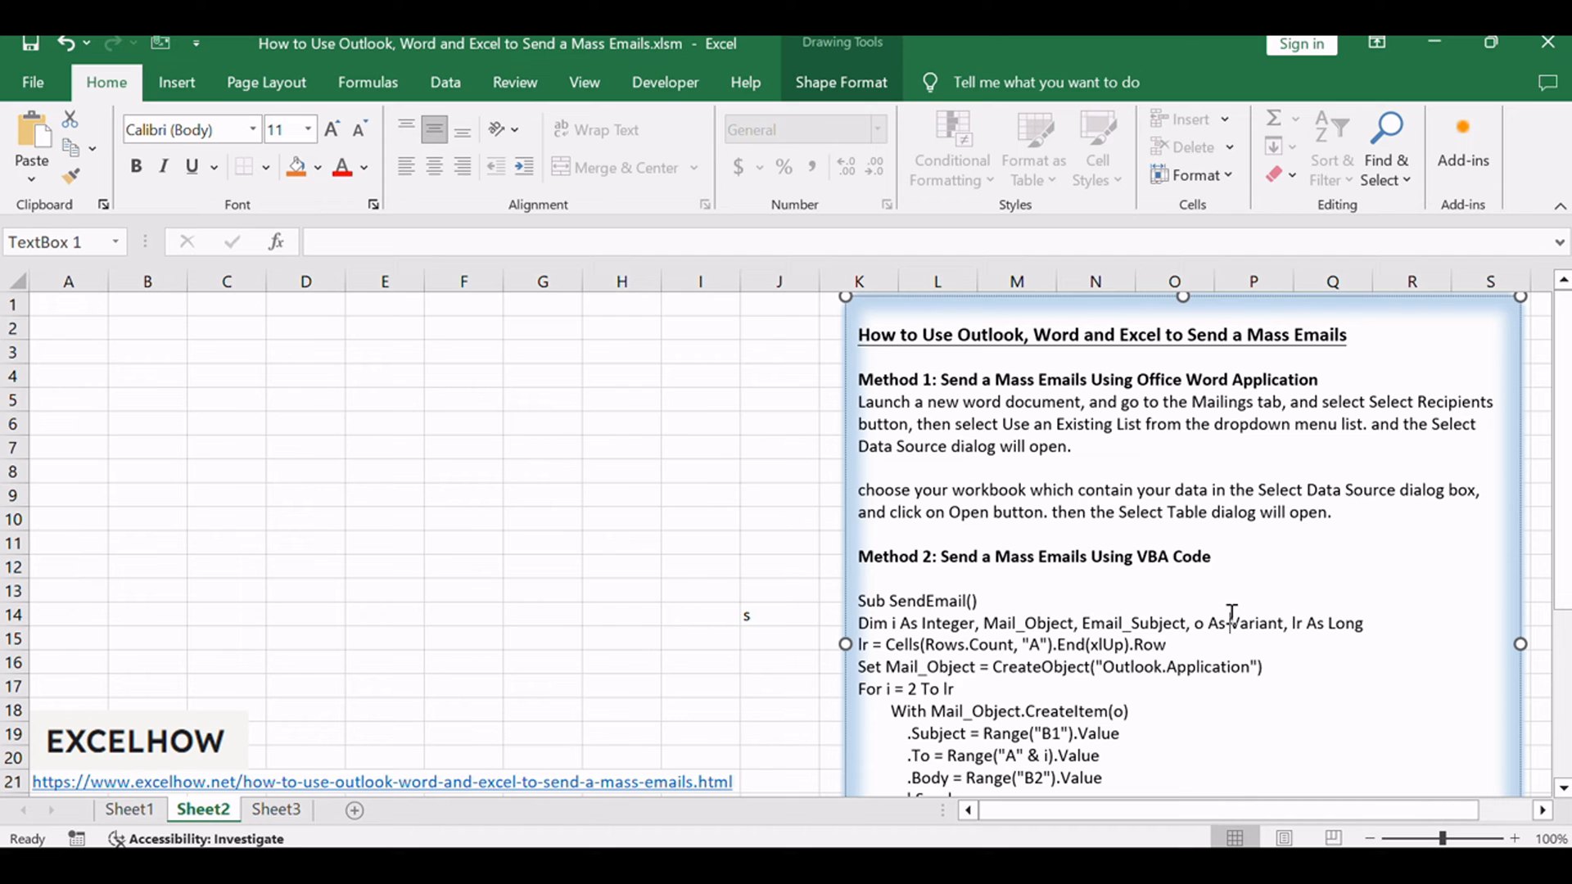
{"action": "left_click", "coordinate": [561, 631]}
Open the Visual Basic editor and insert a new standard module into the instructions workbook's project
{"action": "key", "text": "alt+F11"}
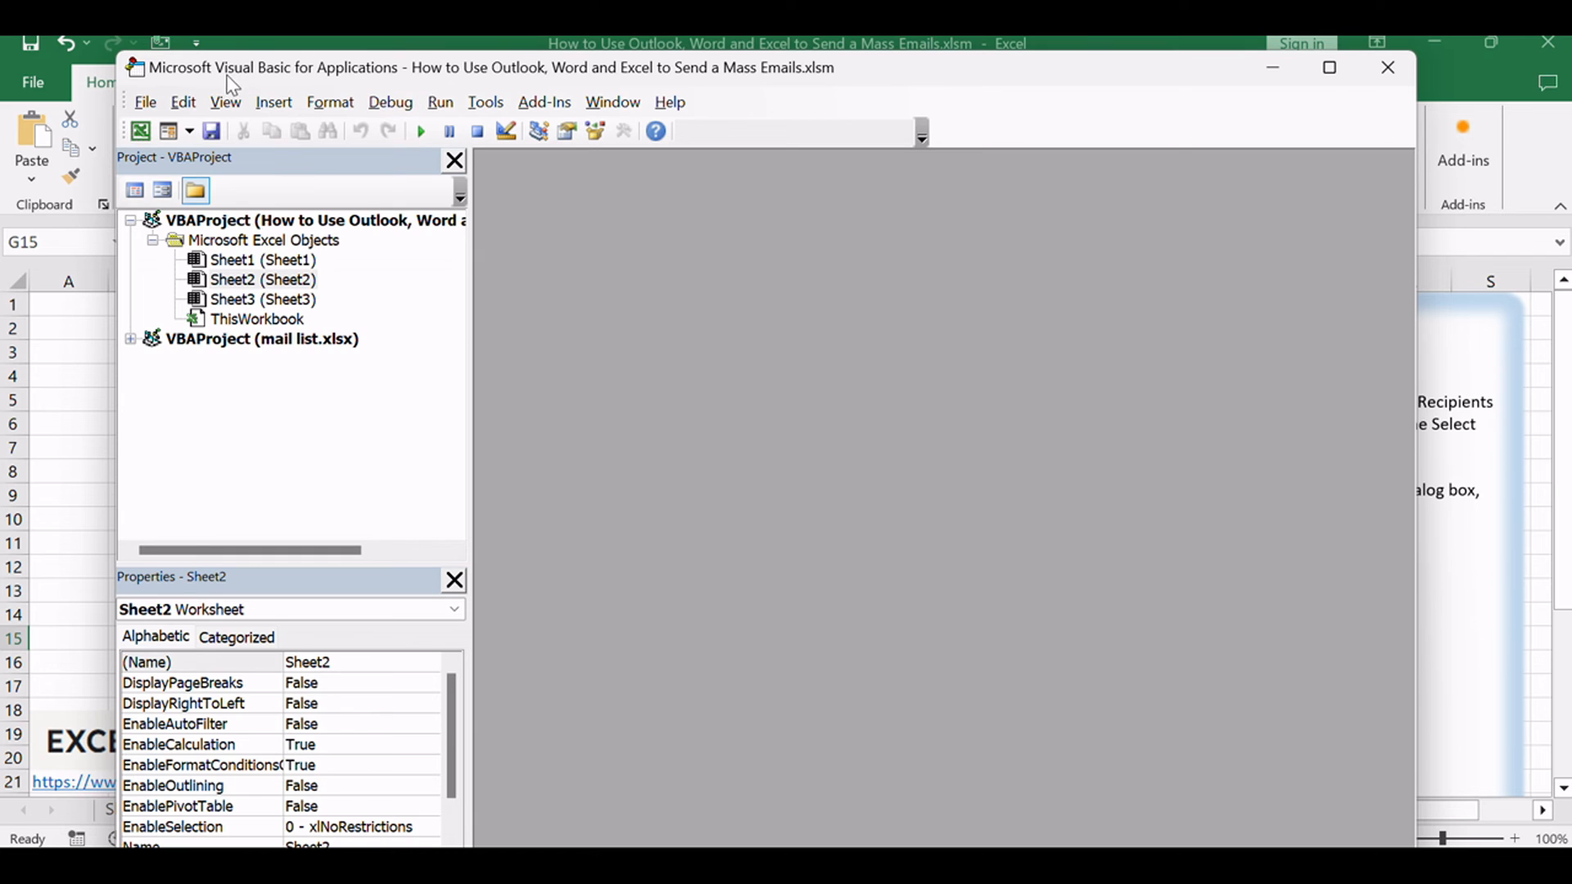
{"action": "left_click", "coordinate": [286, 106]}
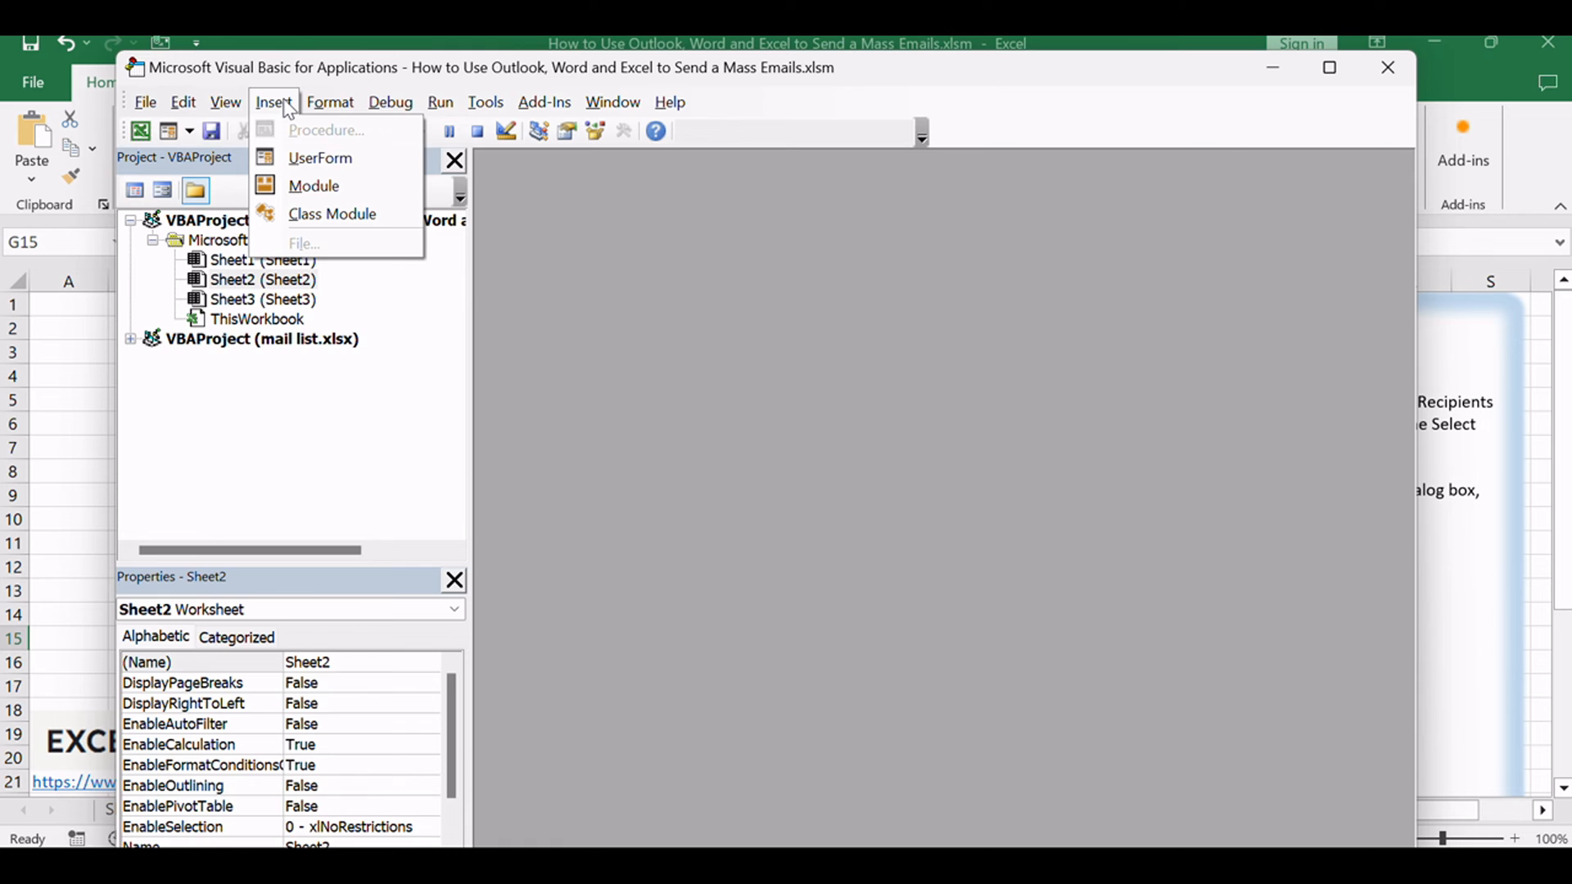
{"action": "left_click", "coordinate": [309, 185]}
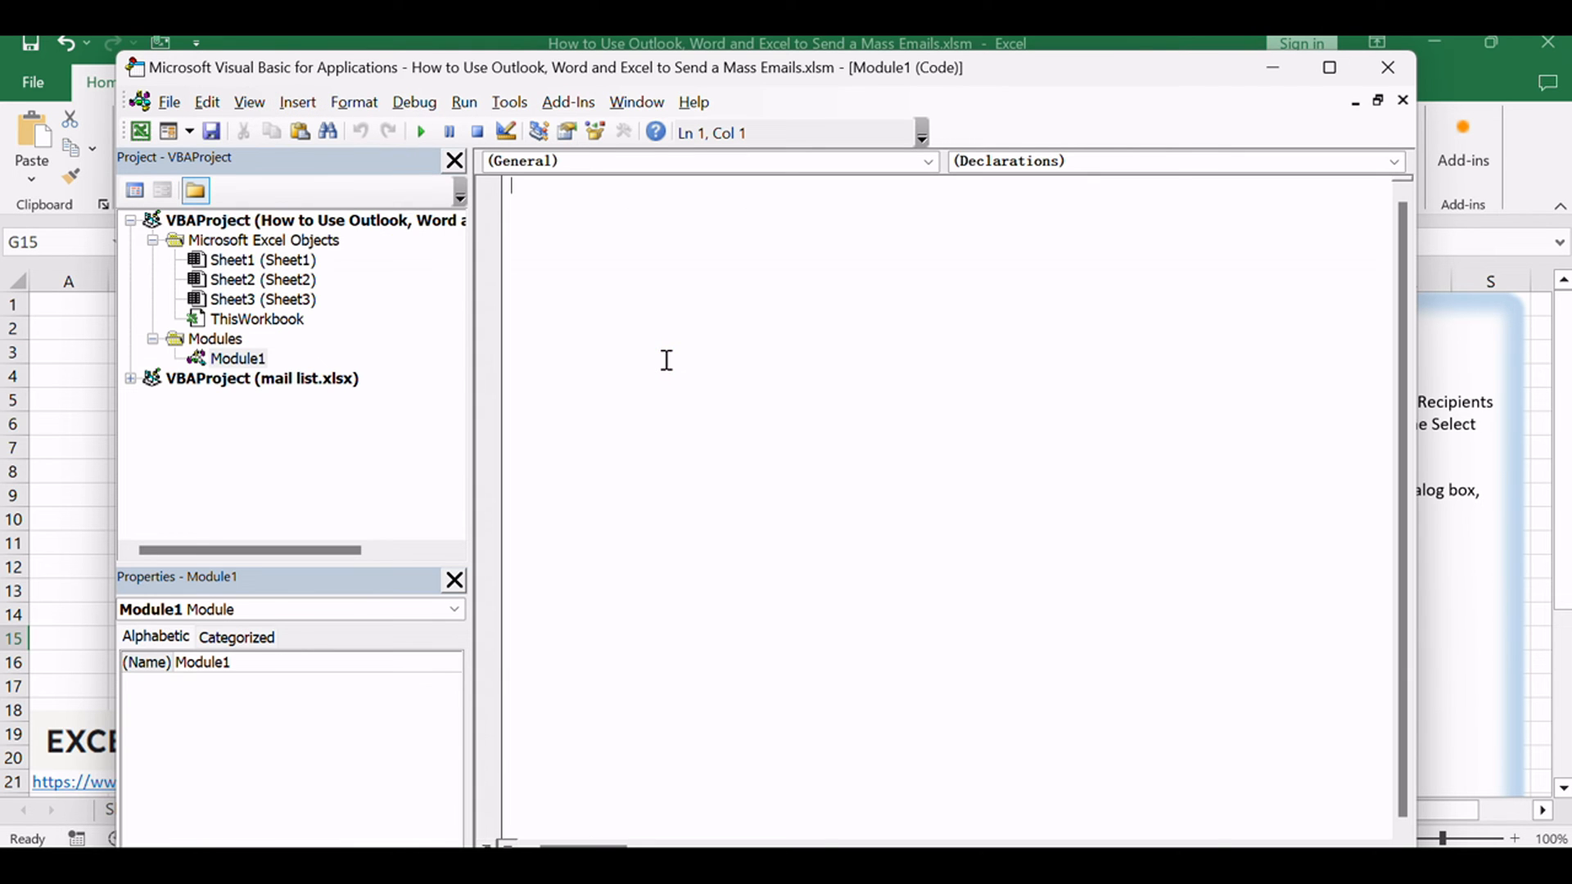
{"action": "left_click", "coordinate": [666, 360]}
Add the SendEmail macro to Module1, creating an Outlook email for each column A address from row 2, with subject B1 and body B2
{"action": "left_click", "coordinate": [225, 358]}
{"action": "left_click", "coordinate": [601, 358]}
{"action": "type", "text": "Sub SendEmail() Dim i As Integer, Mail_Object, Email_Subject, o As Variant, lr As Long lr = Cells(Rows.Count, \"A\").End(xlUp).Row Set Mail_Object = CreateObject(\"Outlook.Application\") For i = 2 To lr         With Mail_Object.CreateItem(o)             .Subject = Range(\"B1\").Value             .To = Range(\"A\" & i).Value             .Body = Range(\"B2\").Value             '.Send             .display 'disable display and enable send to send automatically     End With Next i         MsgBox \"E-mail successfully sent\", 64         Application.DisplayAlerts = False Set Mail_Object = Nothing End Sub"}
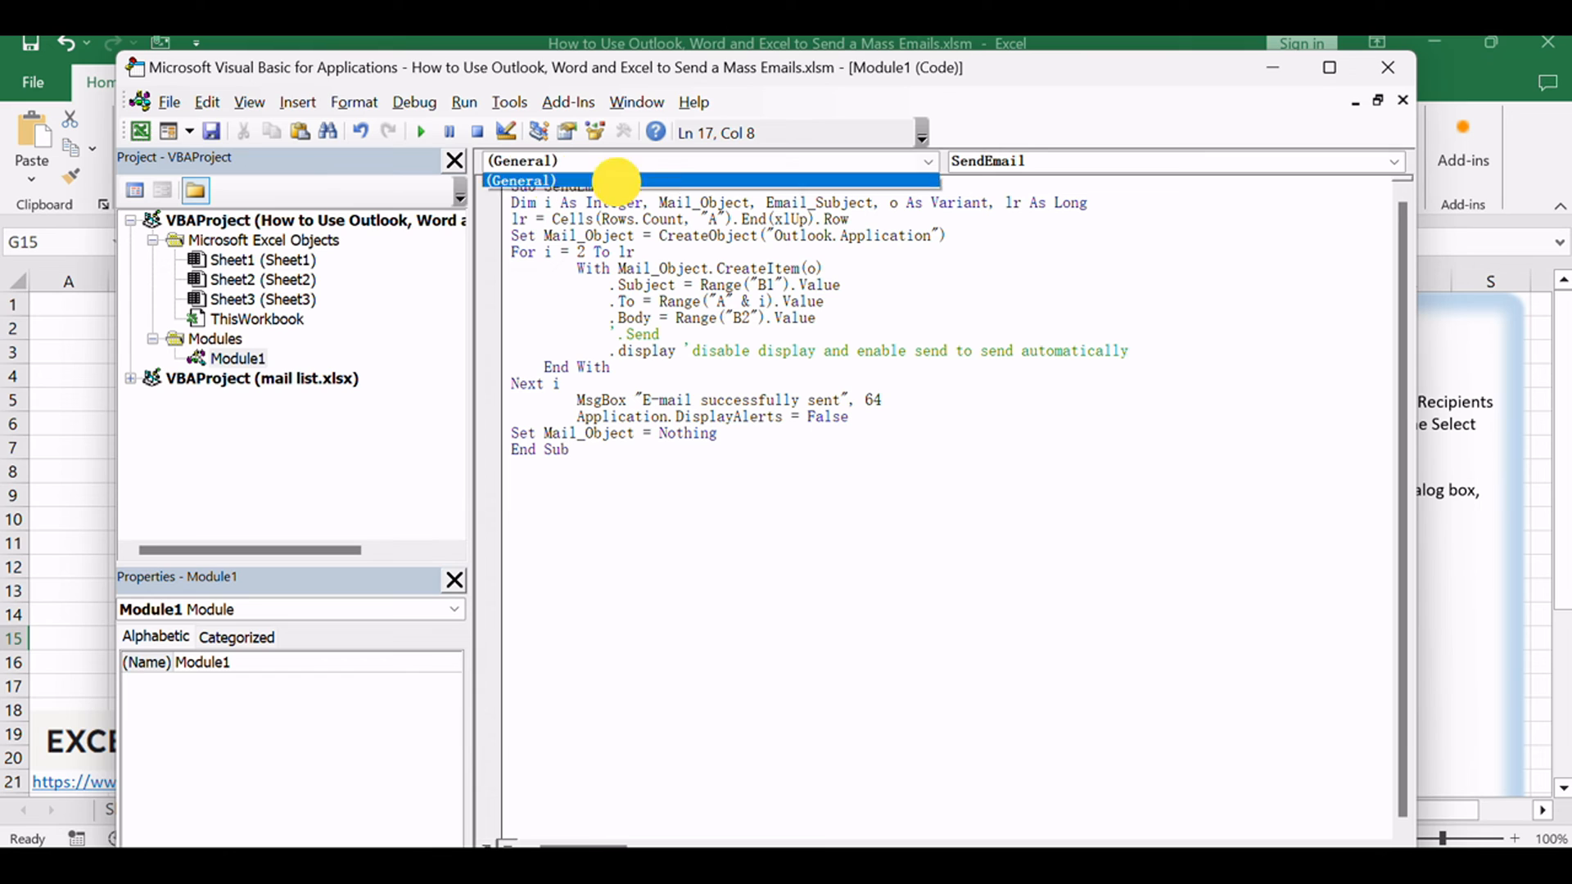
{"action": "left_click", "coordinate": [865, 537]}
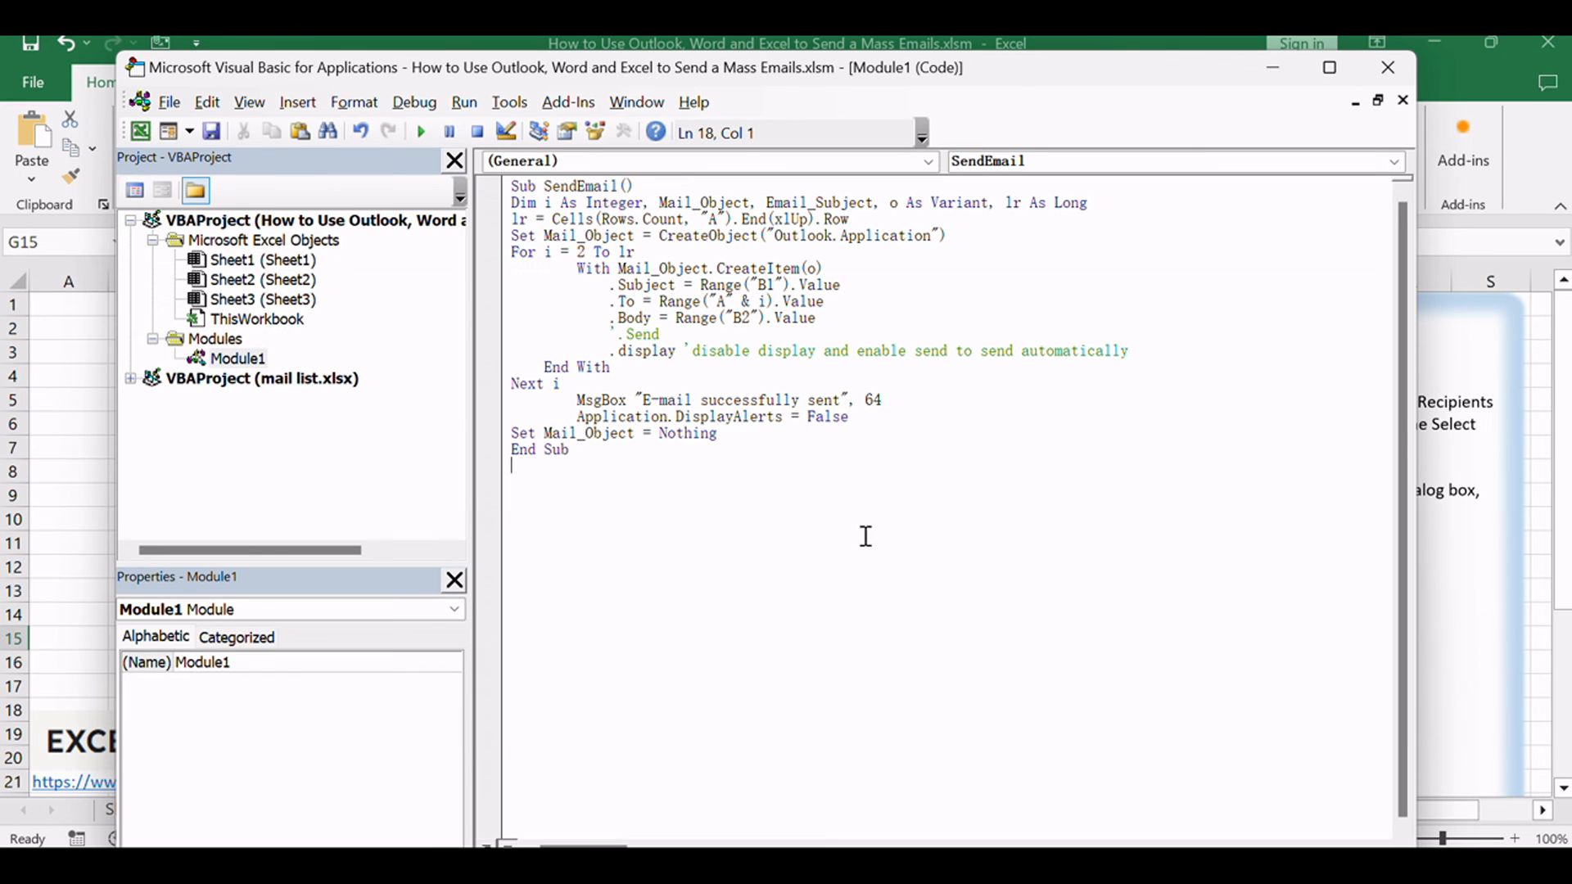
Review the SendEmail macro lines that set each email's subject, recipient and body from the worksheet cells
{"action": "left_click", "coordinate": [694, 400]}
{"action": "left_click_drag", "start_coordinate": [609, 285], "coordinate": [840, 286]}
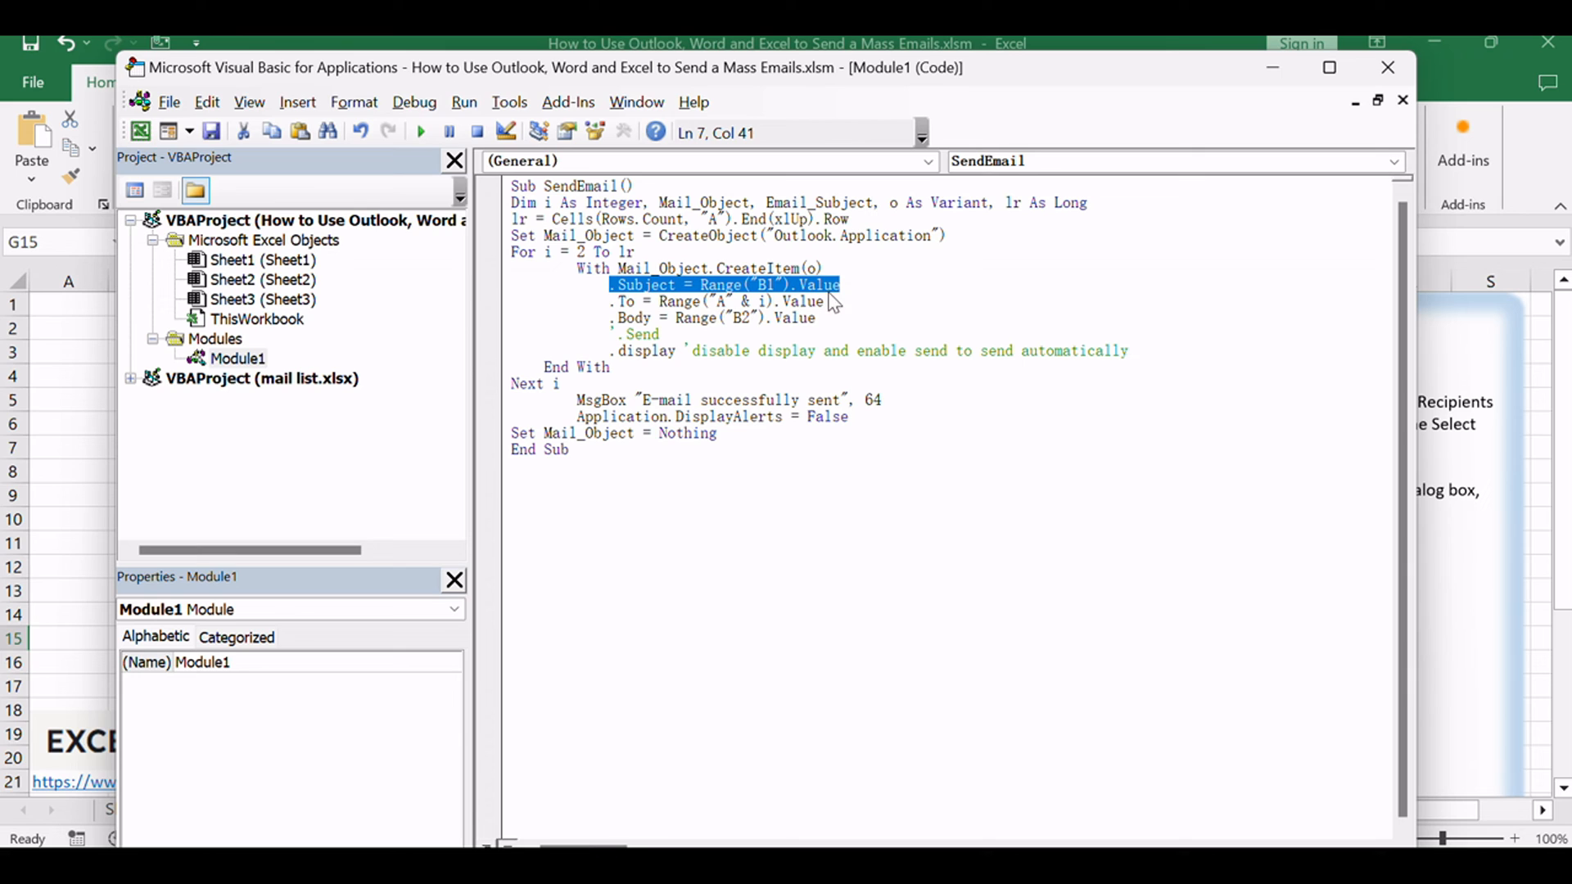
{"action": "left_click", "coordinate": [799, 301]}
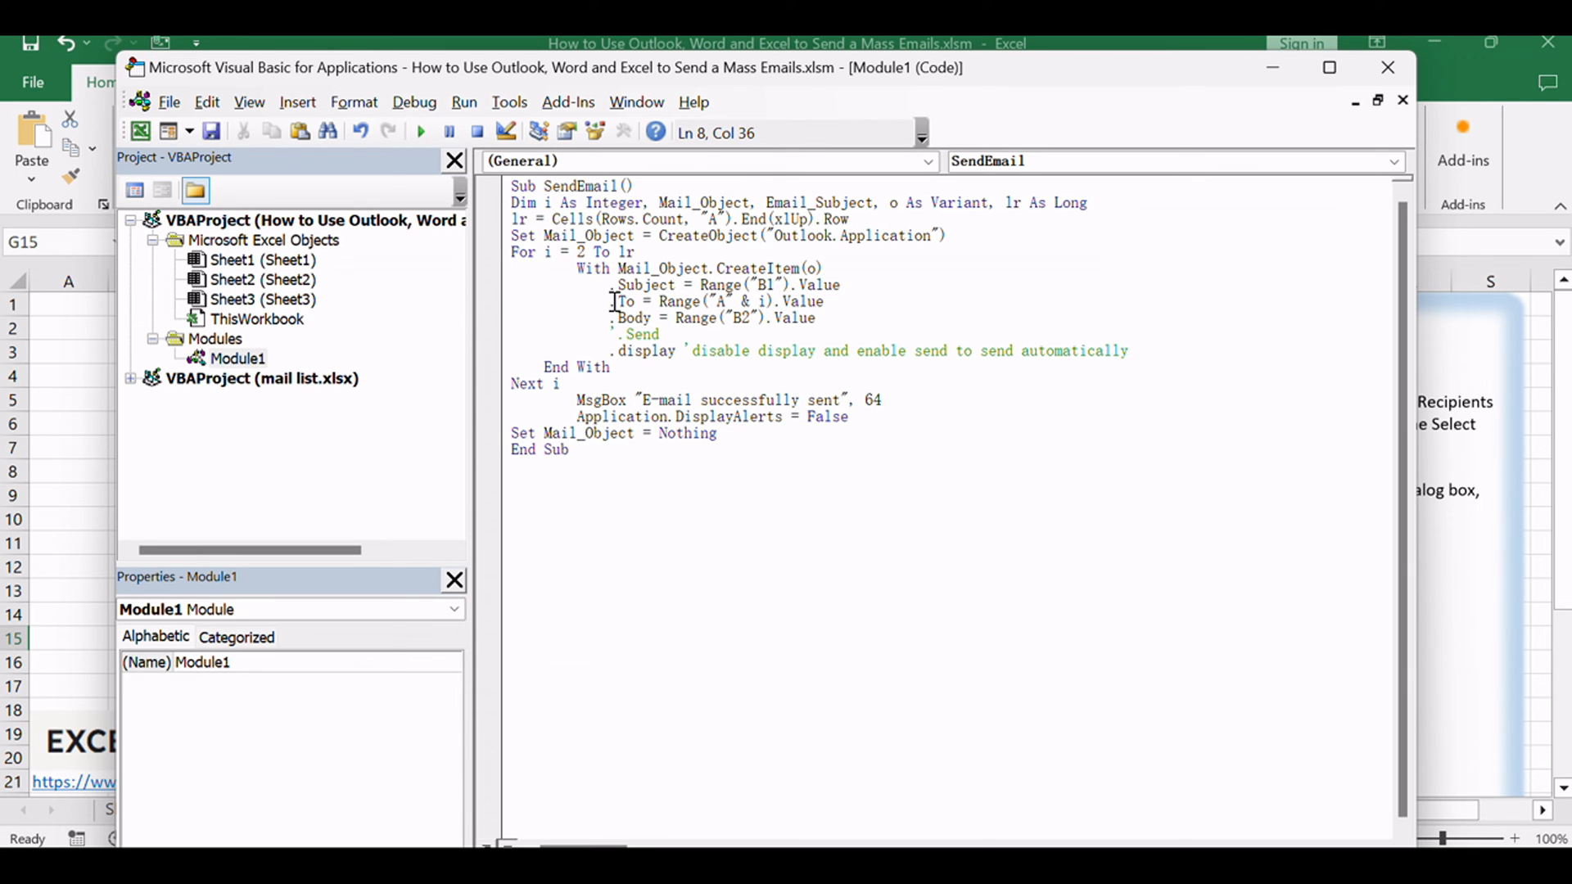
{"action": "left_click_drag", "start_coordinate": [612, 301], "coordinate": [825, 303]}
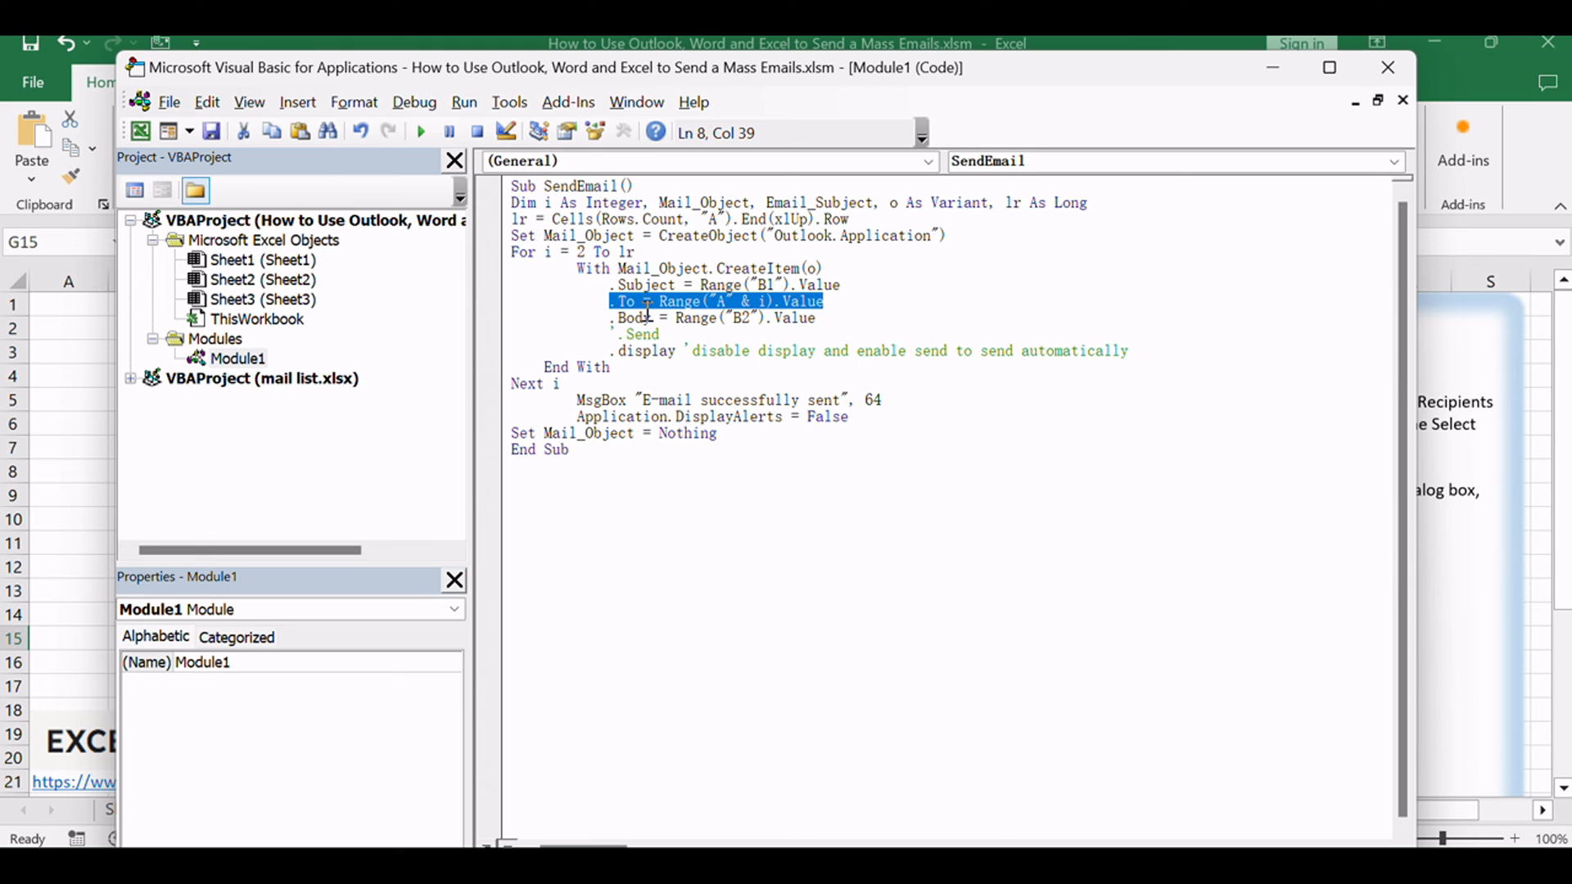
{"action": "left_click", "coordinate": [642, 367]}
{"action": "left_click_drag", "start_coordinate": [593, 331], "coordinate": [856, 323]}
{"action": "double_click", "coordinate": [740, 319]}
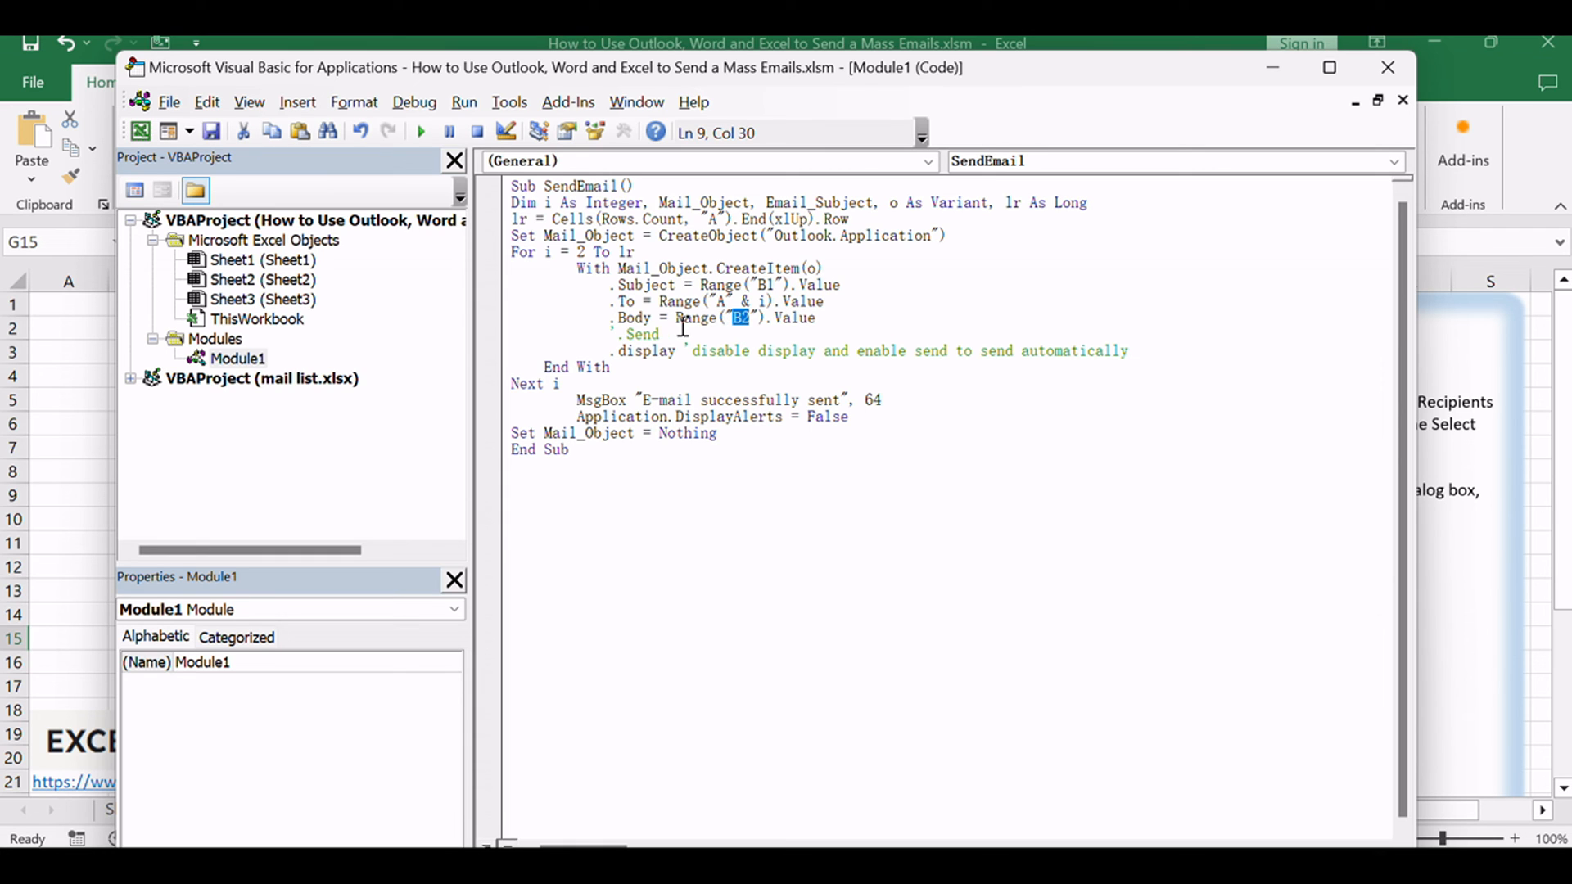
Examine the commented-out .Send line and the .display line that control whether emails are sent automatically or only displayed
{"action": "left_click_drag", "start_coordinate": [604, 338], "coordinate": [720, 356]}
{"action": "left_click", "coordinate": [643, 353]}
{"action": "left_click_drag", "start_coordinate": [603, 336], "coordinate": [684, 335]}
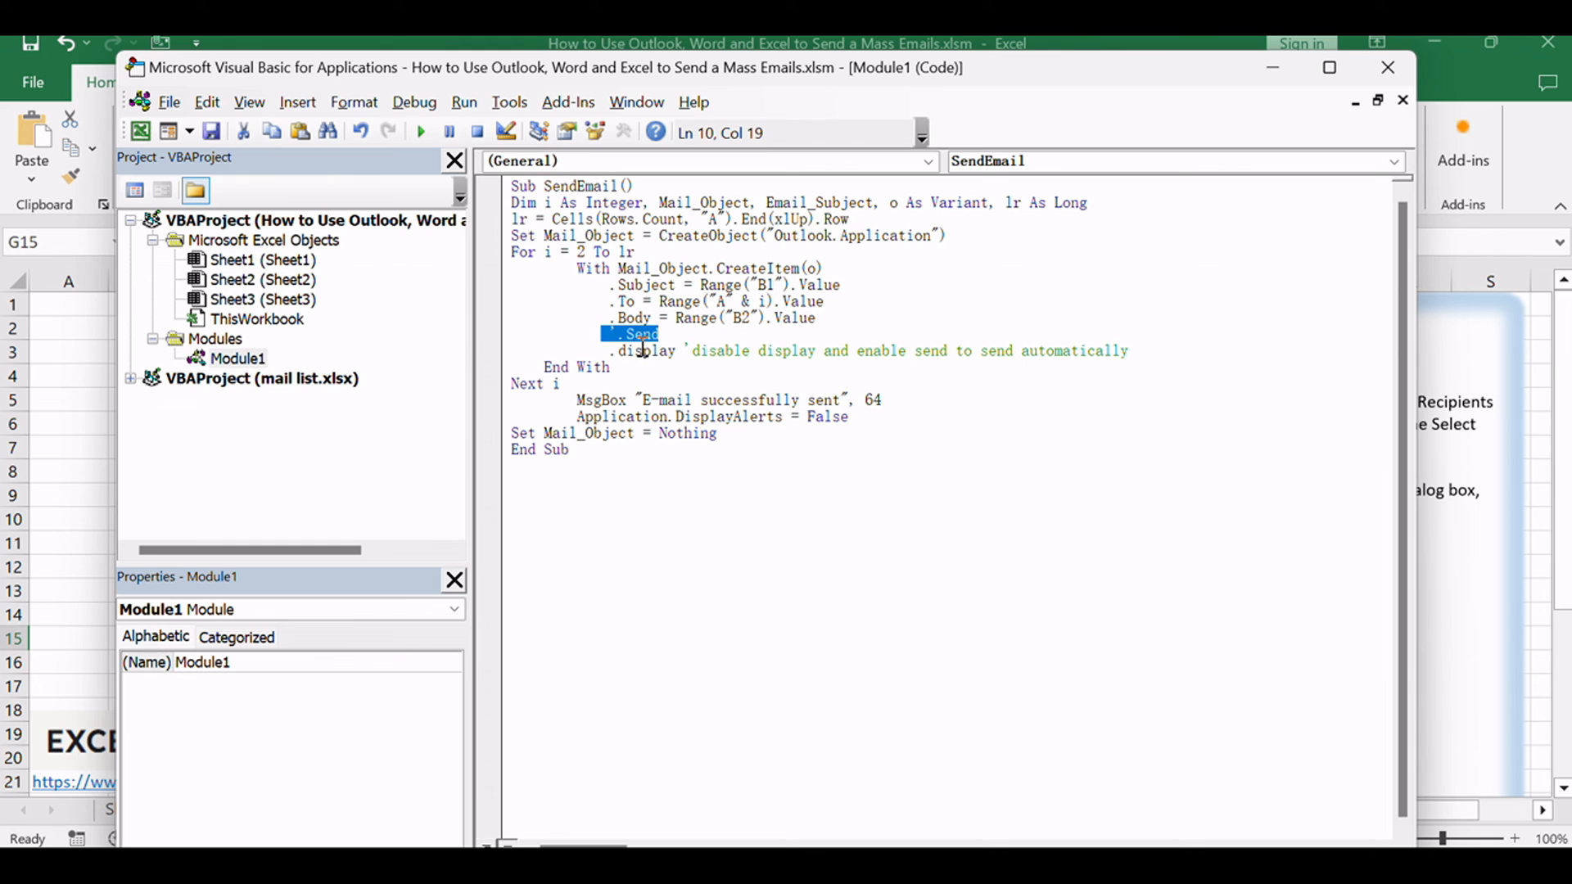
{"action": "left_click", "coordinate": [586, 384]}
{"action": "left_click_drag", "start_coordinate": [603, 334], "coordinate": [663, 331]}
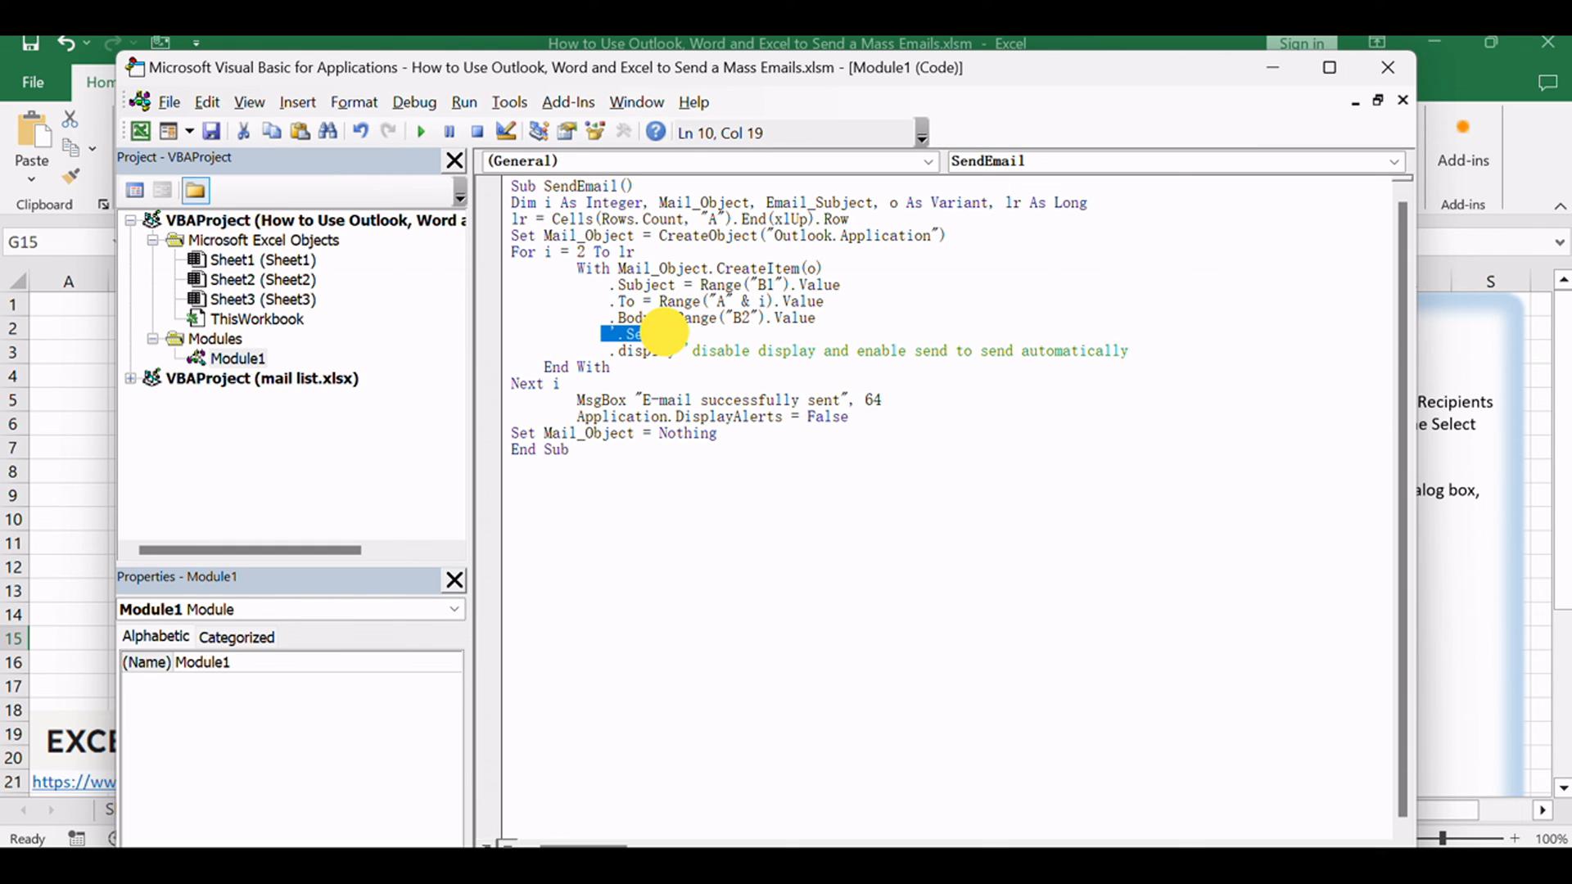
{"action": "left_click", "coordinate": [605, 360]}
{"action": "left_click_drag", "start_coordinate": [614, 350], "coordinate": [1115, 375]}
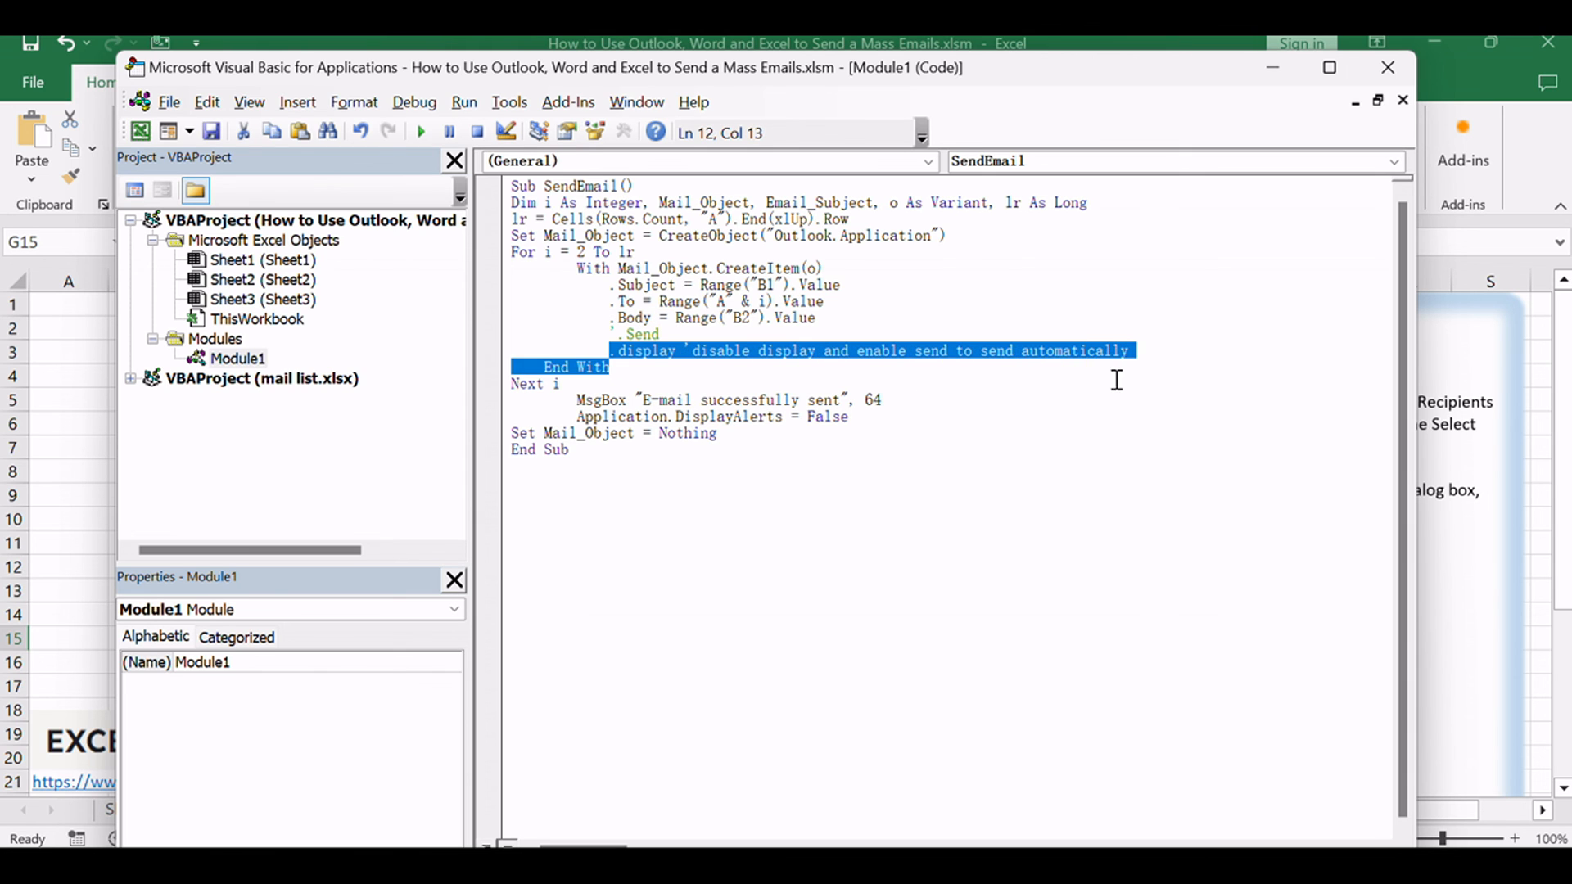
{"action": "left_click", "coordinate": [958, 404]}
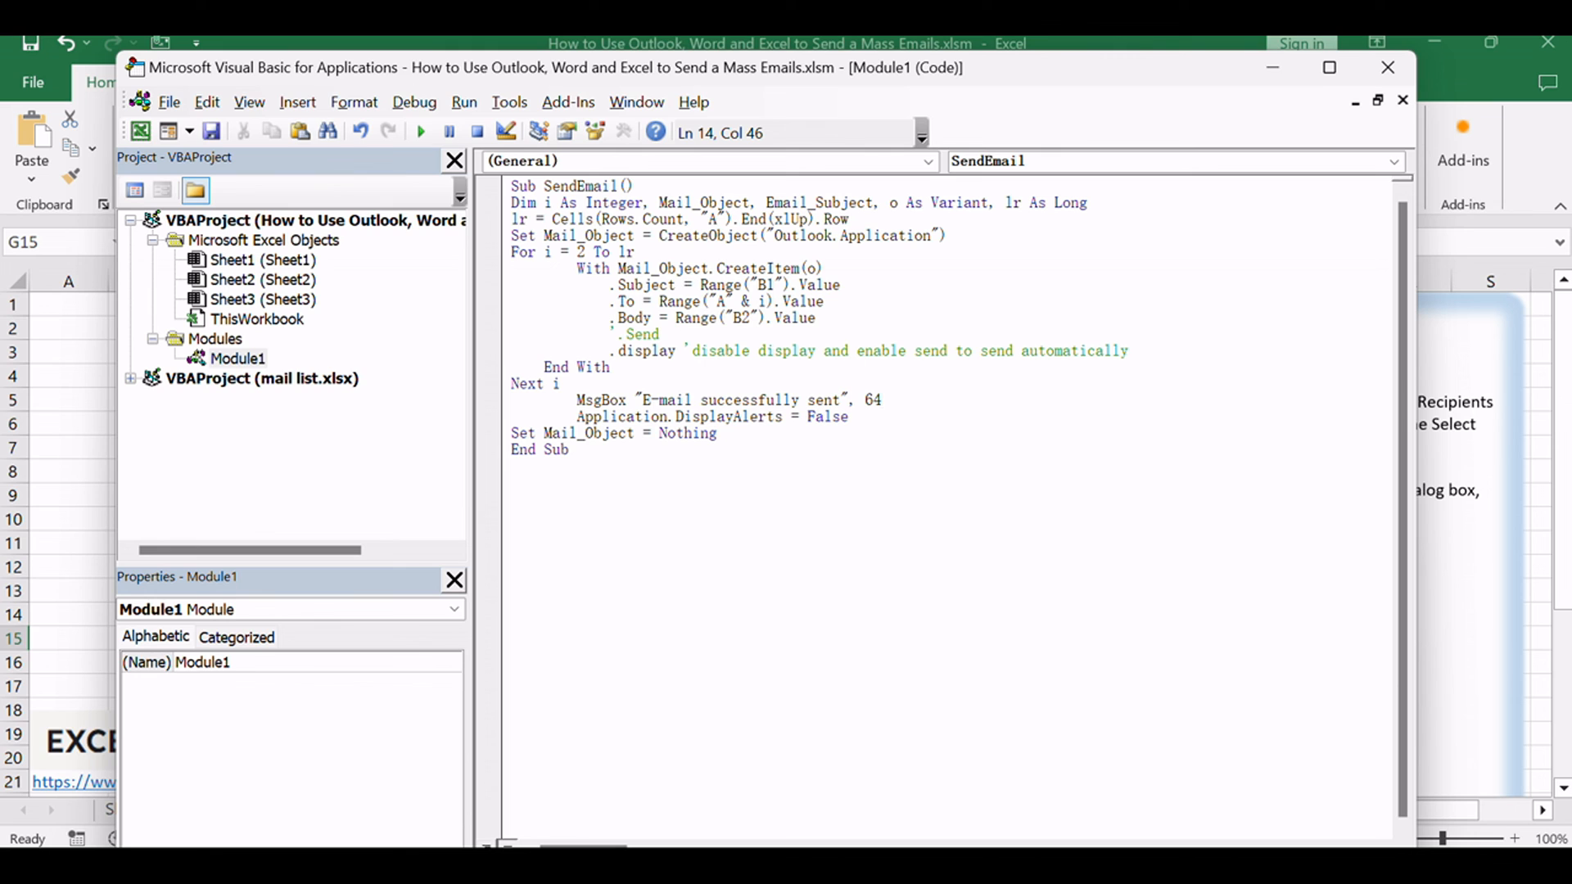
Close the Visual Basic editor and select cell G6 on Sheet2 of the instructions workbook
{"action": "key", "text": "alt+Tab"}
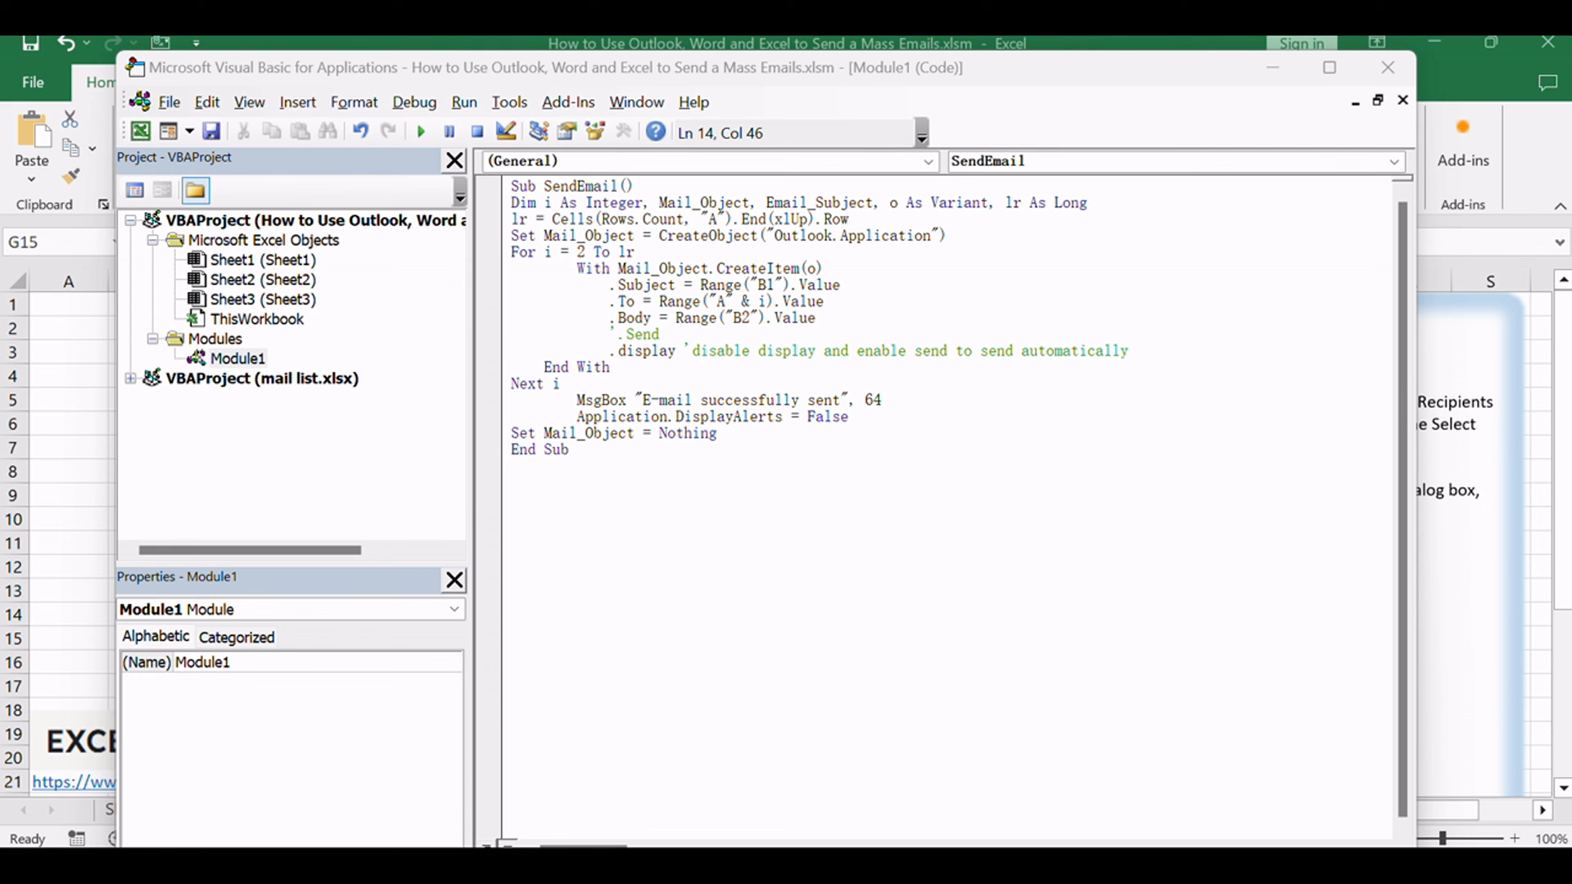
{"action": "left_click", "coordinate": [916, 613]}
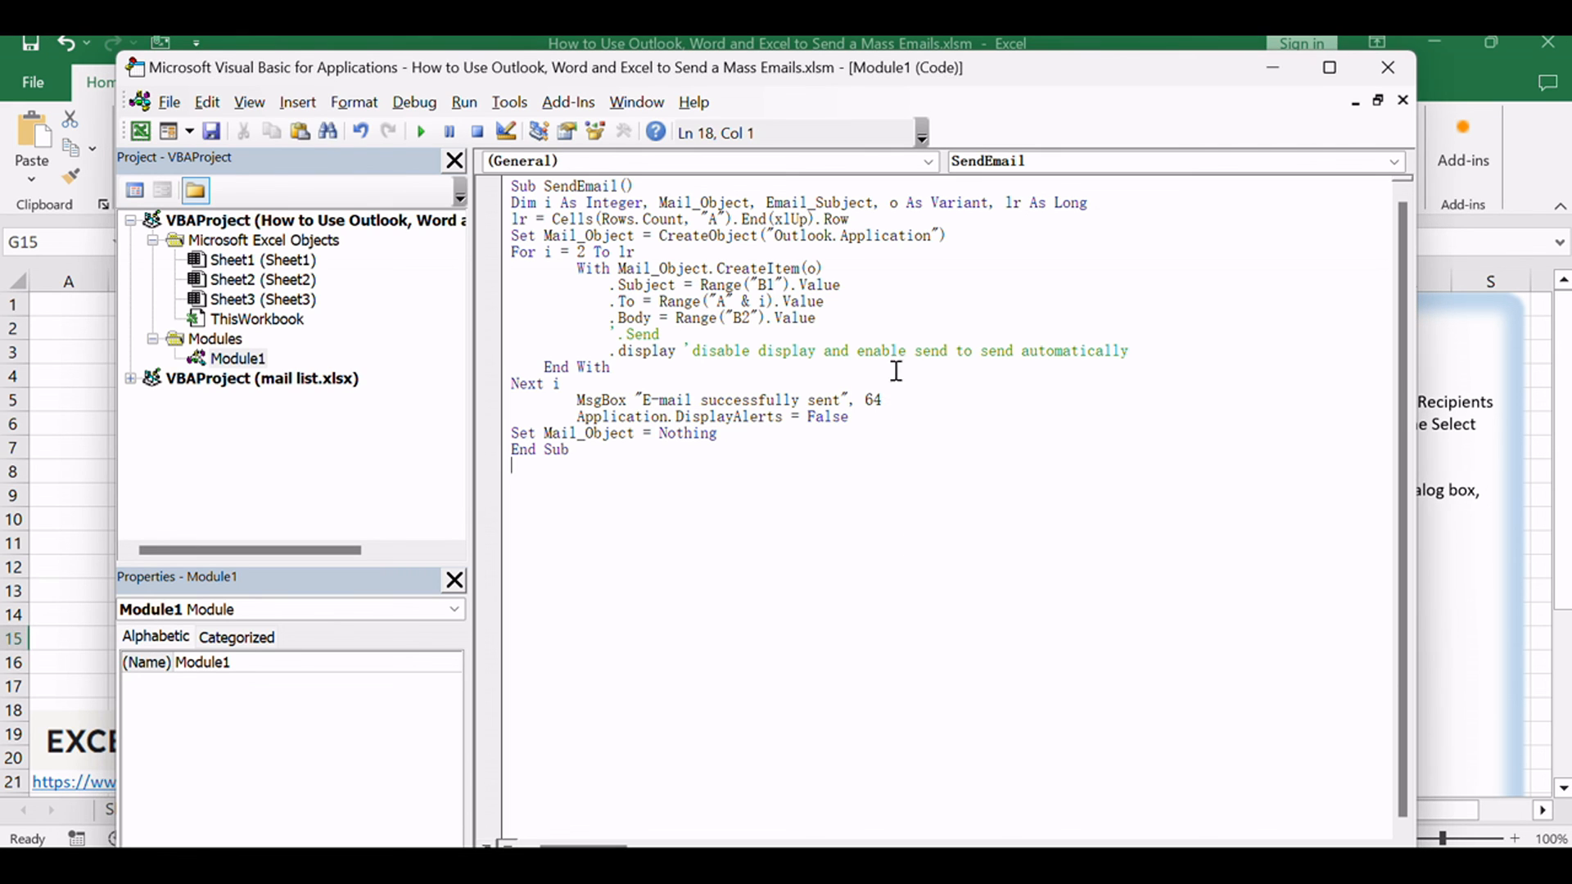
{"action": "left_click", "coordinate": [1389, 72]}
{"action": "left_click", "coordinate": [543, 519]}
{"action": "left_click", "coordinate": [514, 419]}
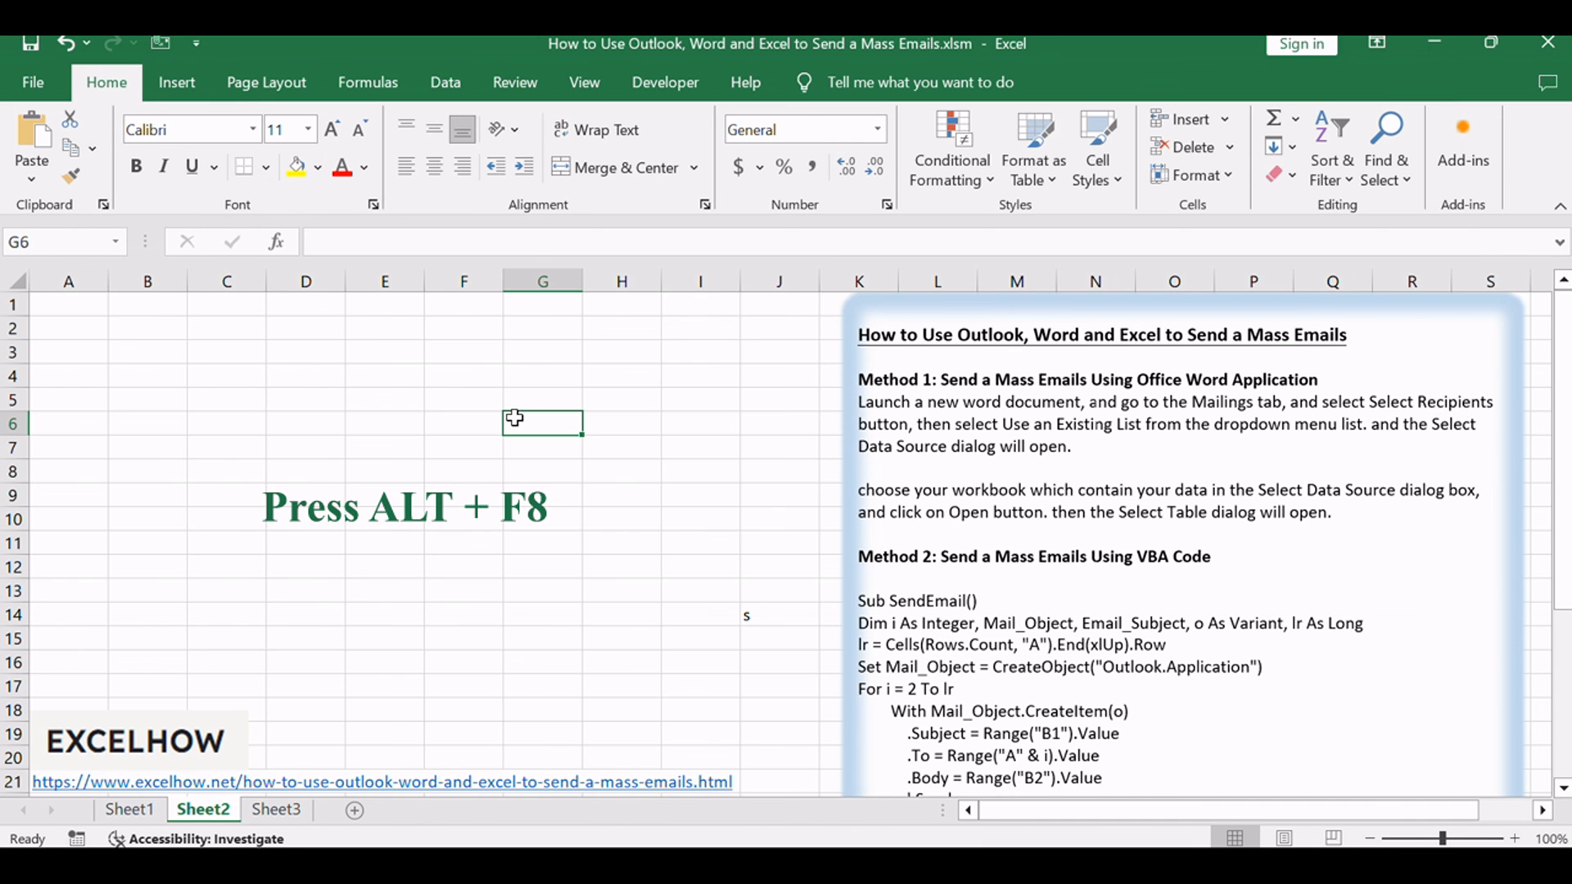
Open the list of macros in all open workbooks and run the SendEmail macro
{"action": "key", "text": "alt+F8"}
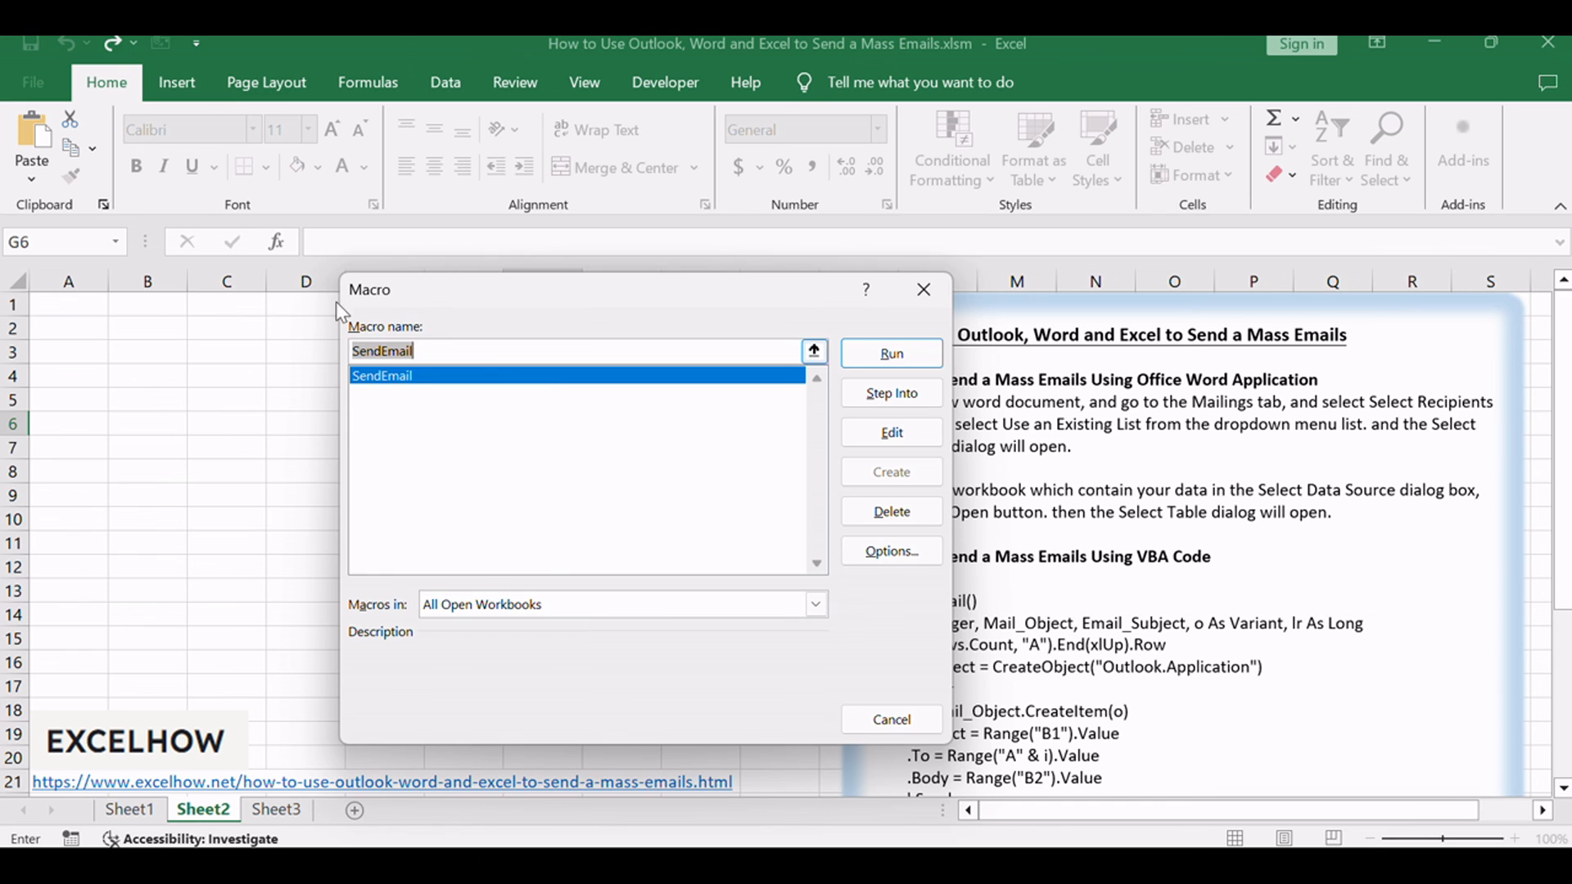
{"action": "left_click_drag", "start_coordinate": [377, 287], "coordinate": [382, 245]}
{"action": "left_click", "coordinate": [368, 336]}
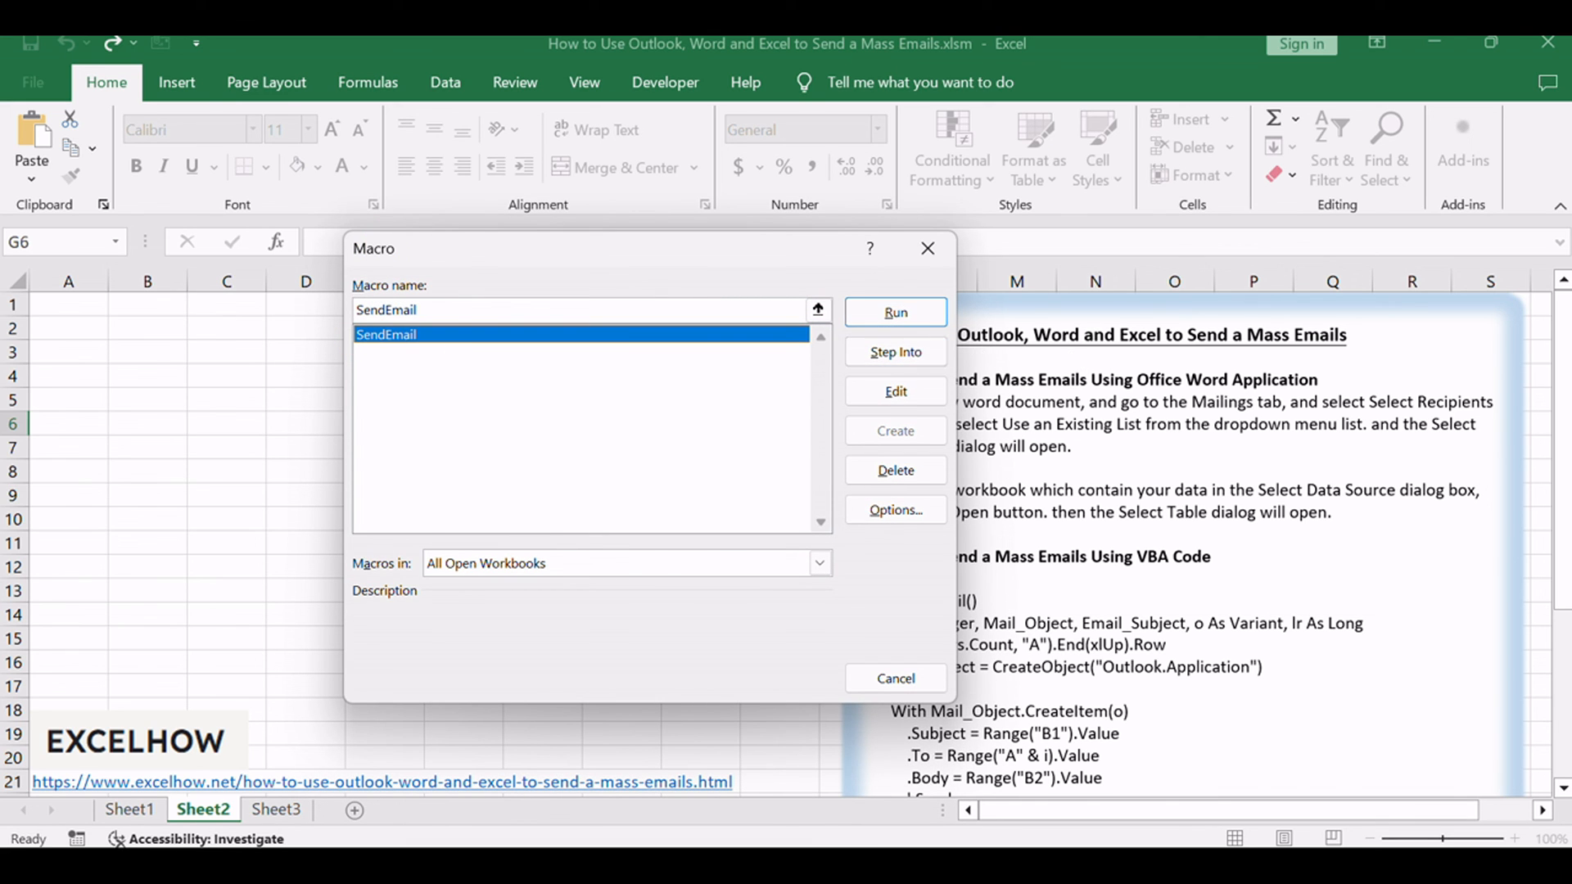
{"action": "left_click", "coordinate": [895, 312]}
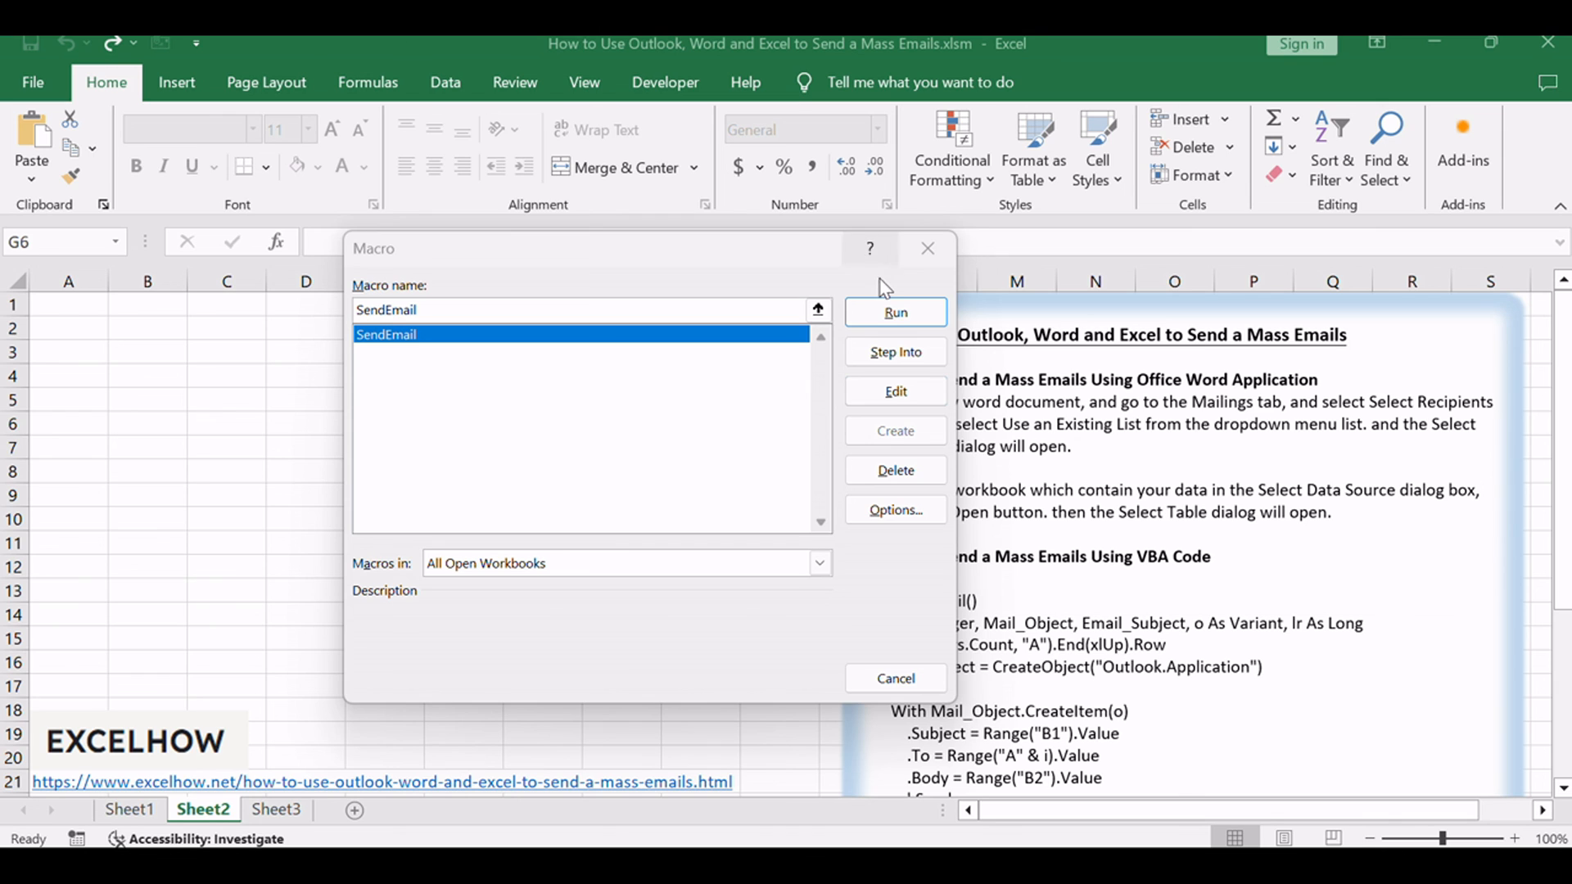
{"action": "left_click", "coordinate": [556, 245]}
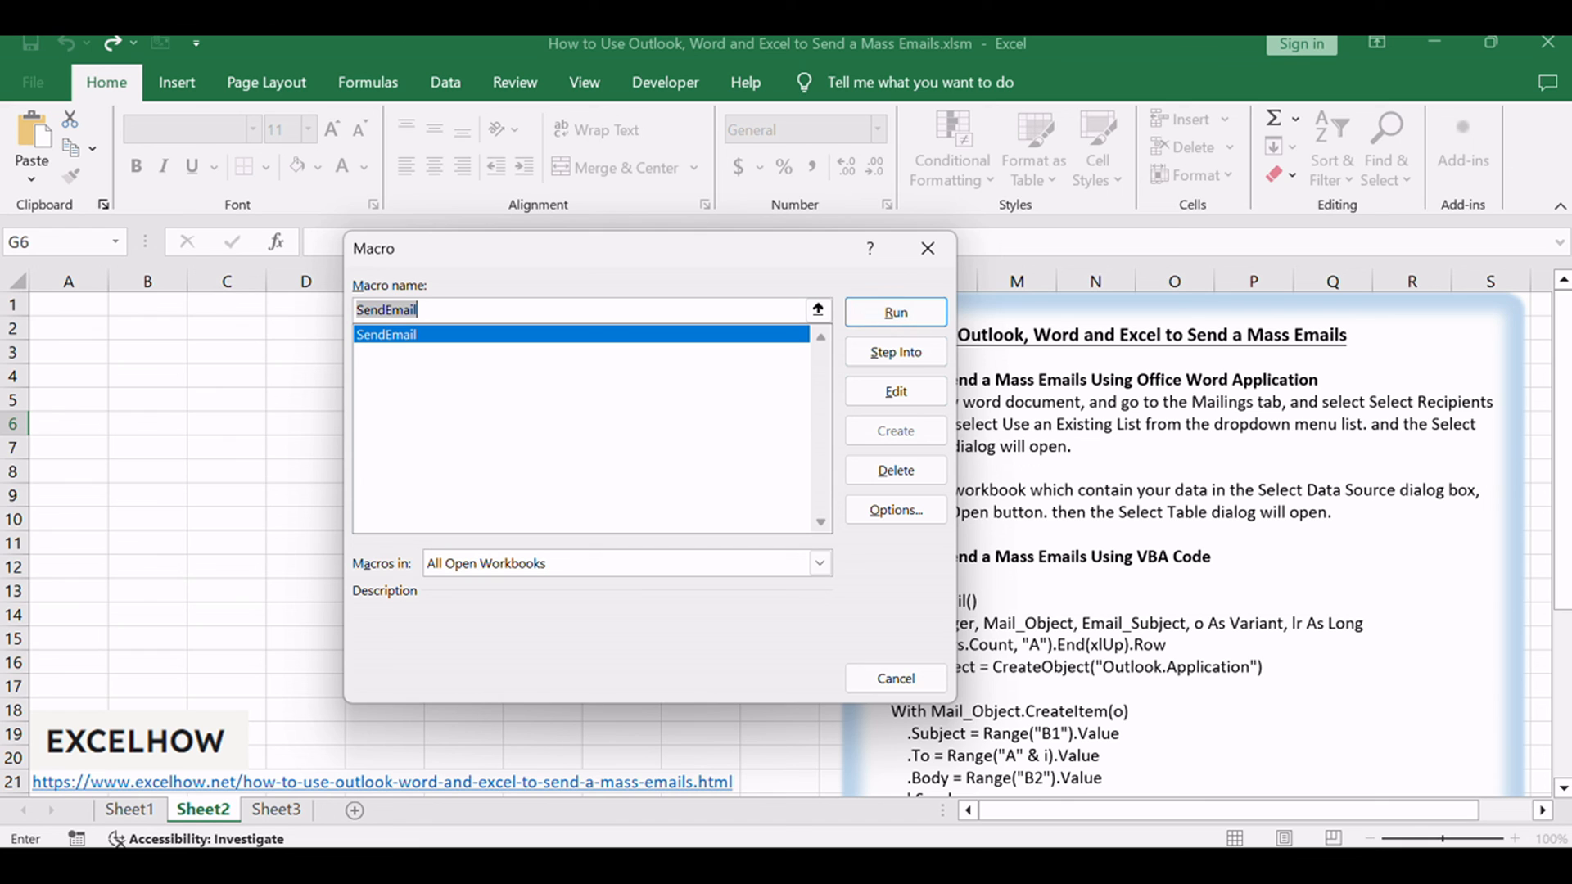
{"action": "key", "text": "Return"}
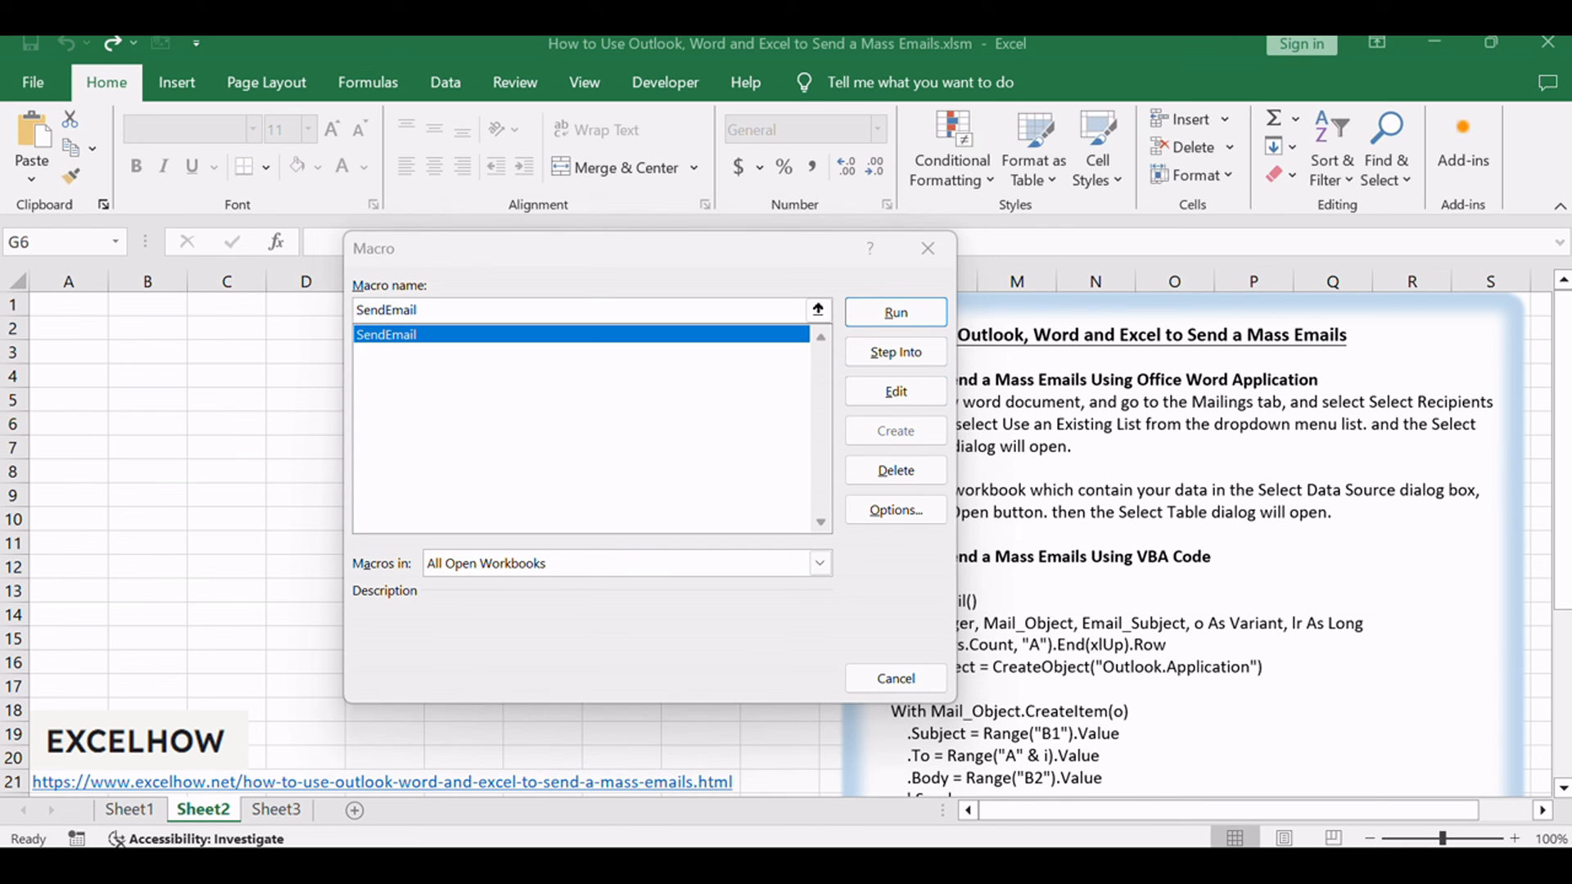